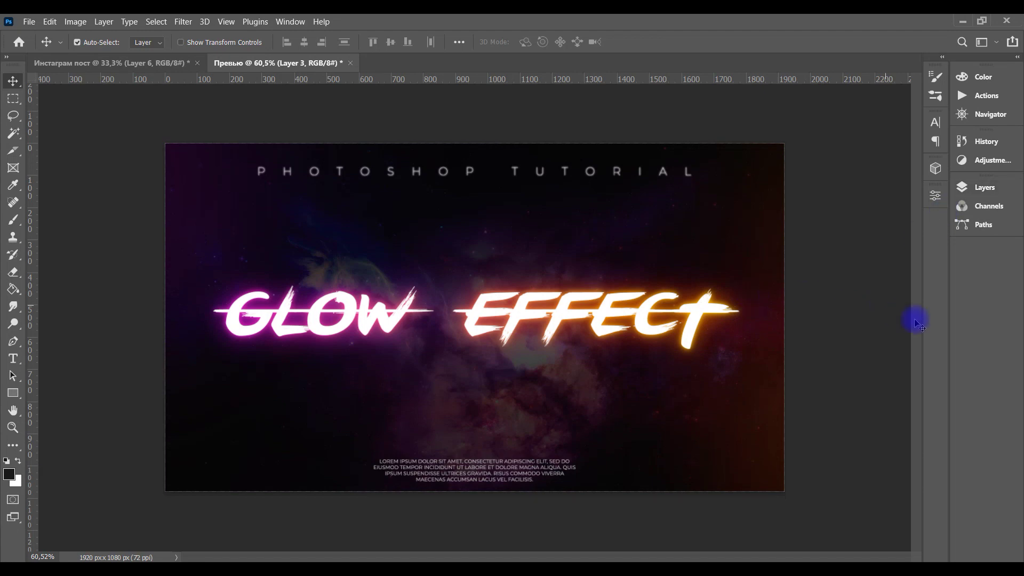
Create a new 1280×760 document named 'Ютуб обложка'.
click(99, 63)
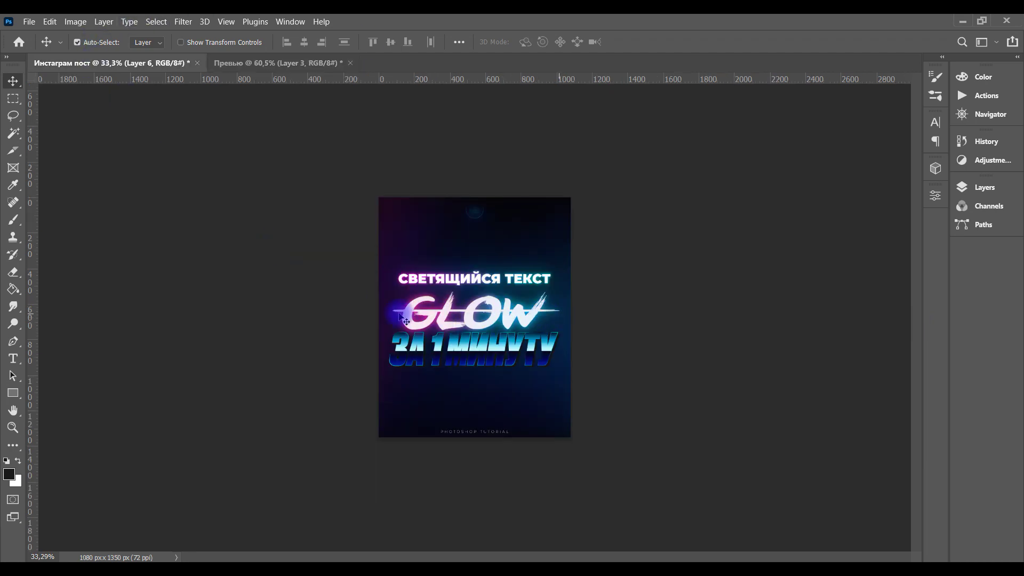
click(278, 63)
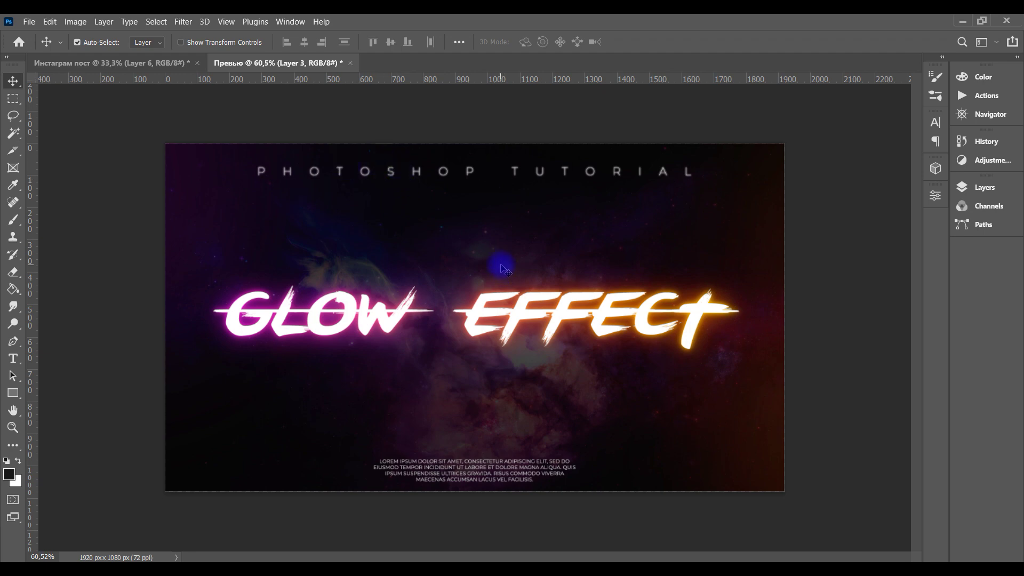
click(29, 21)
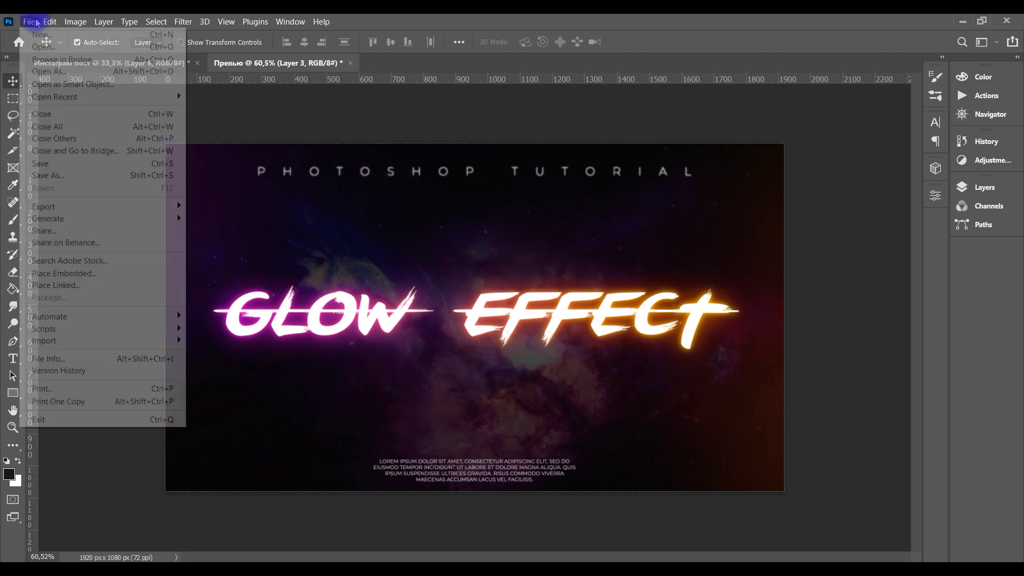
click(40, 35)
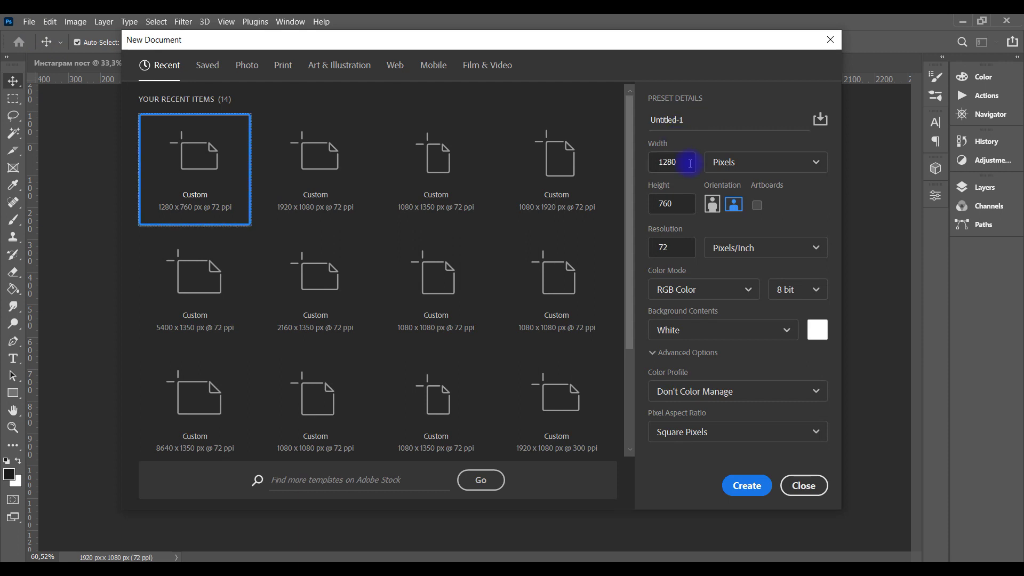
click(688, 113)
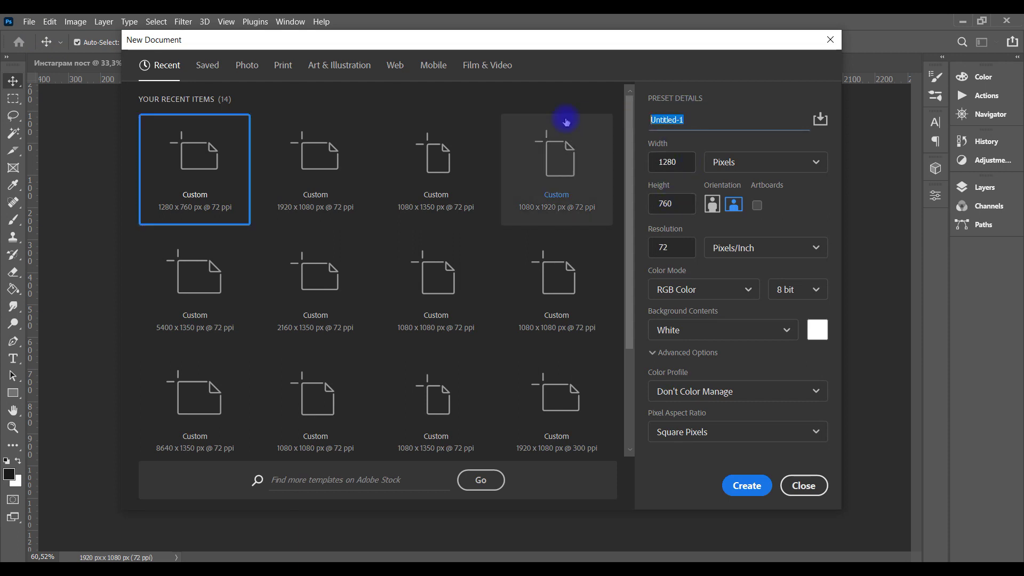
text(Б)
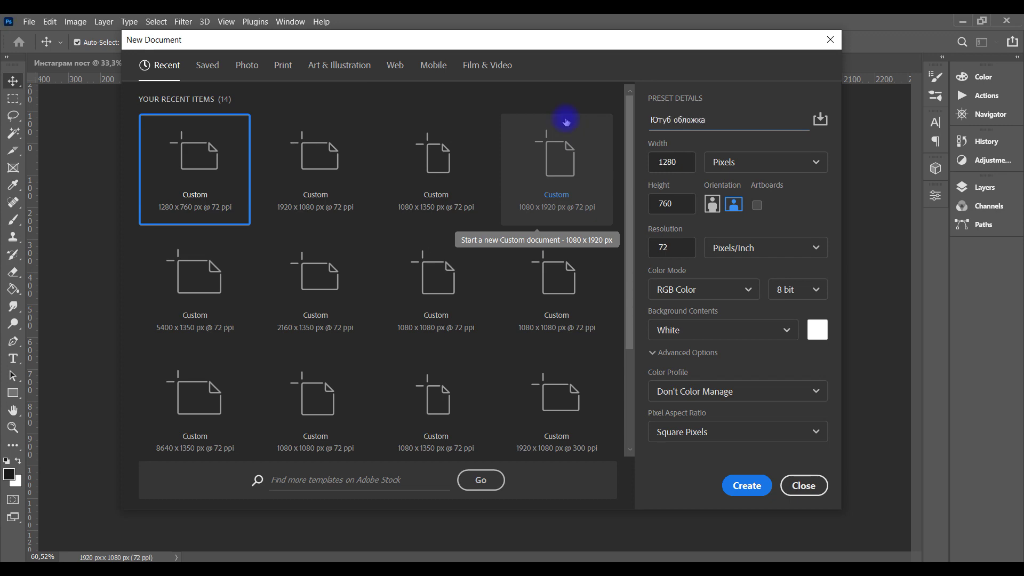
key(Return)
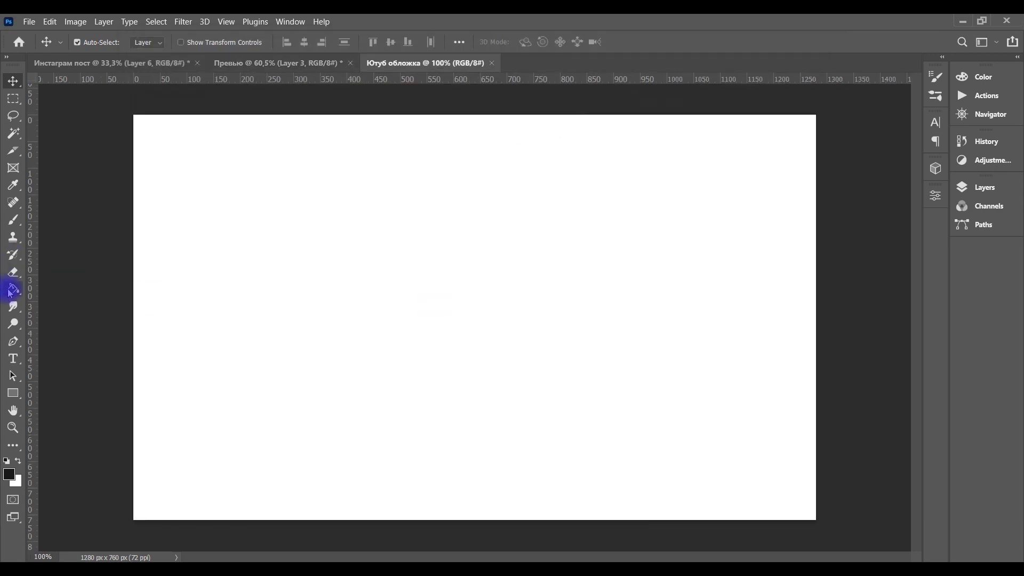
Fill the canvas with dark grey #1b1b1b using the Paint Bucket.
click(11, 289)
click(10, 477)
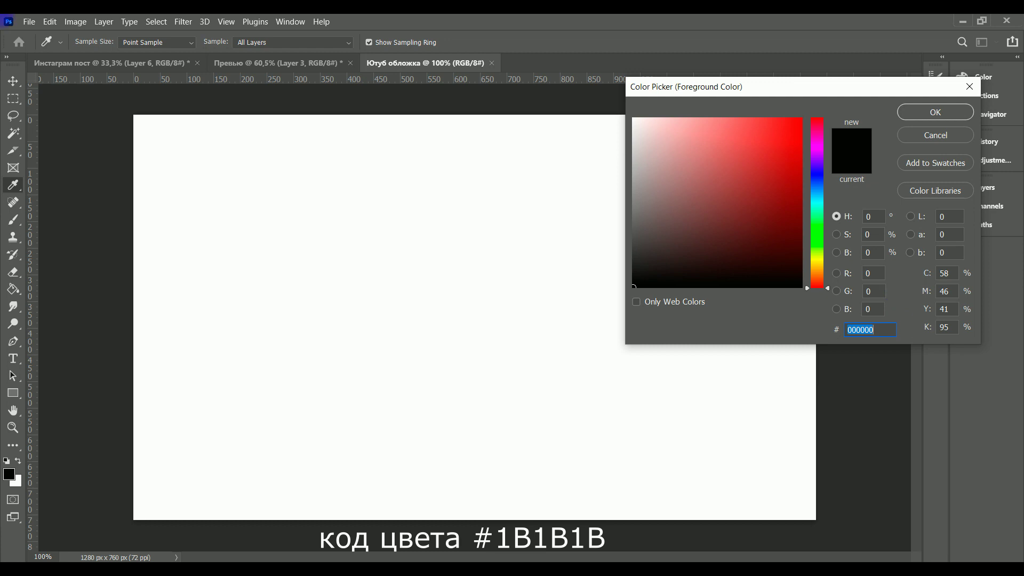
text(1b1b1b)
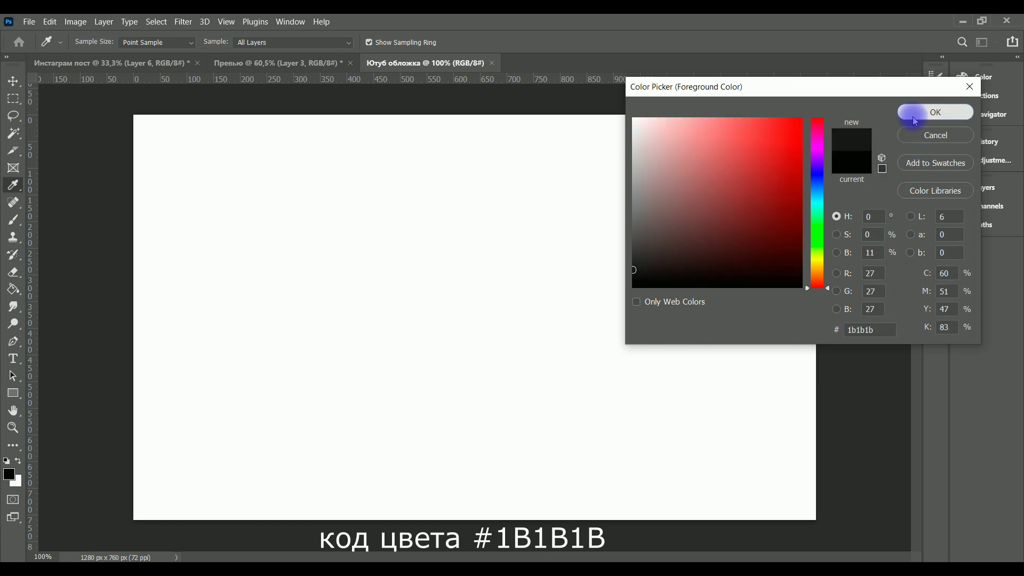
click(936, 112)
key(g)
click(383, 238)
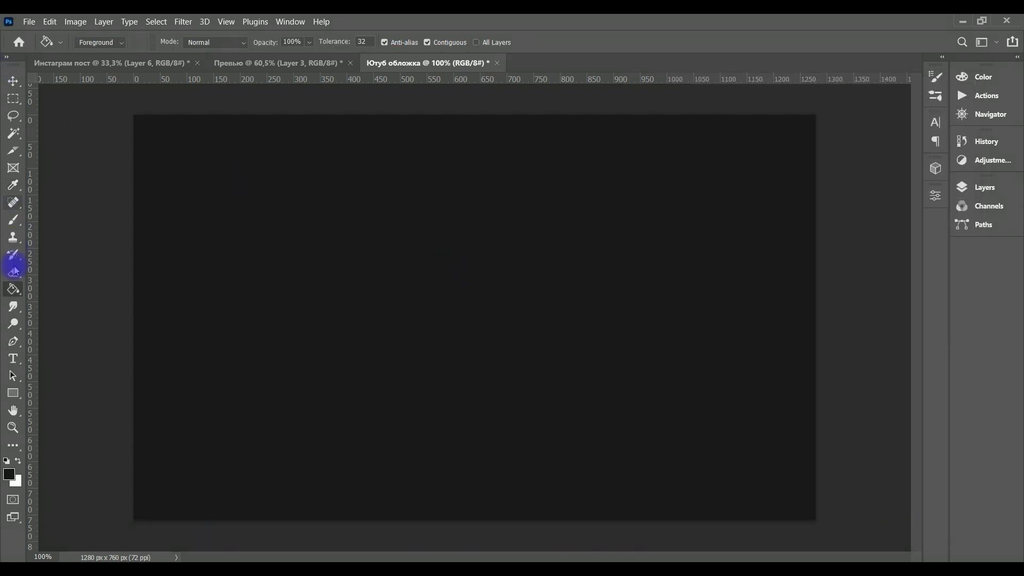
Set up white Hardcore Regular 72 pt type and start a text line on the canvas.
click(13, 358)
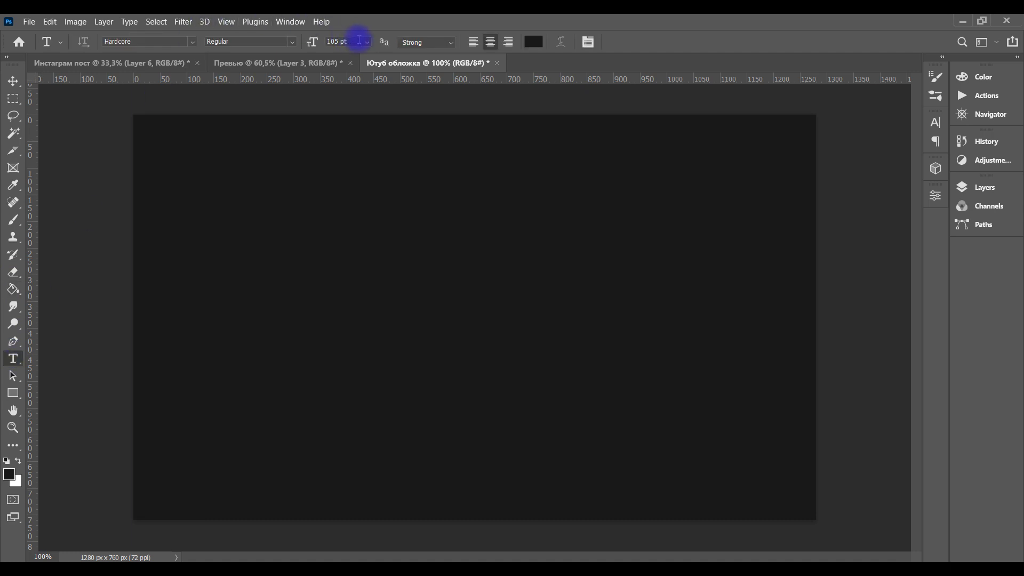
click(367, 42)
click(347, 213)
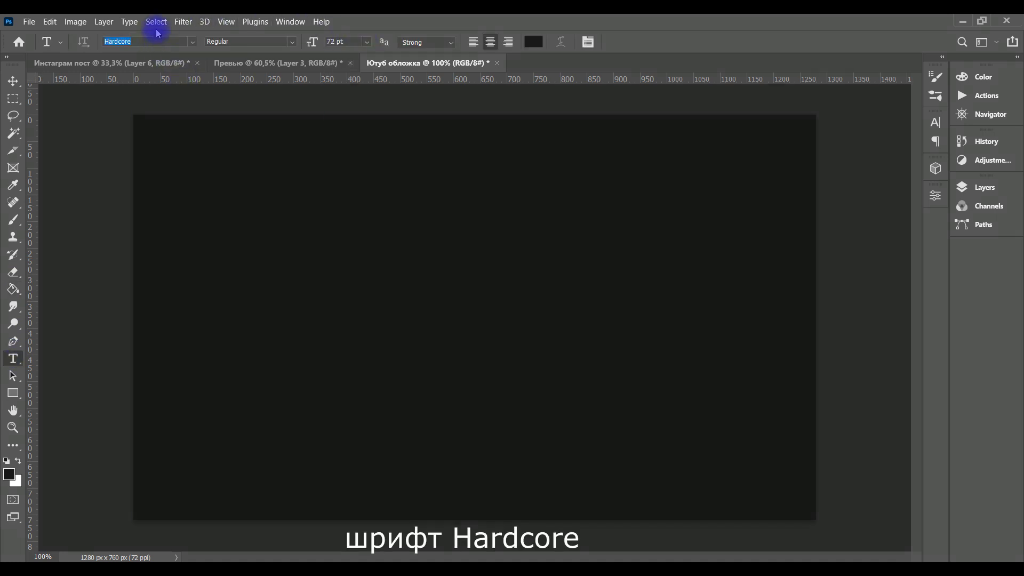
text(Hardcore)
click(174, 85)
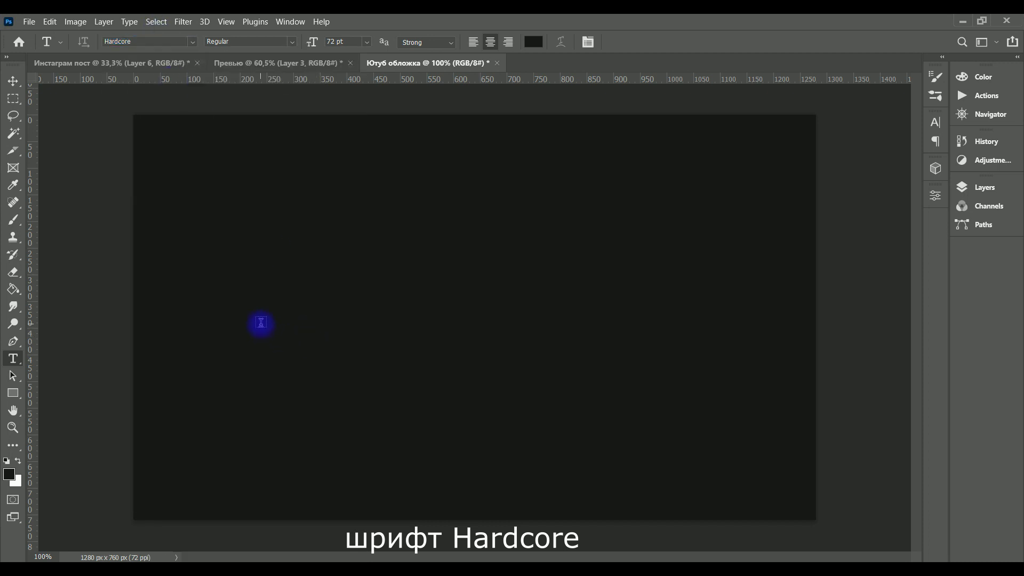
click(253, 320)
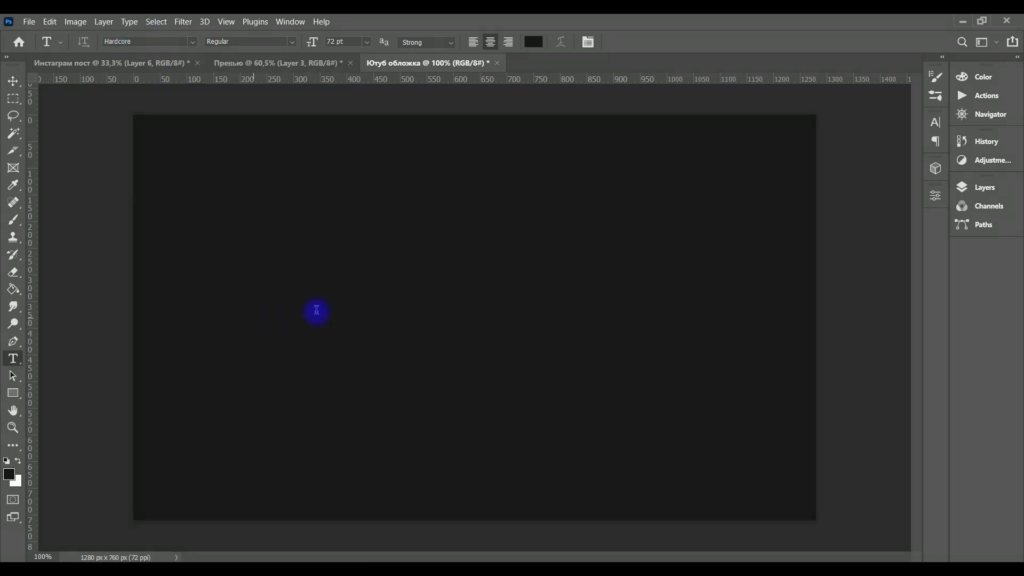
click(533, 41)
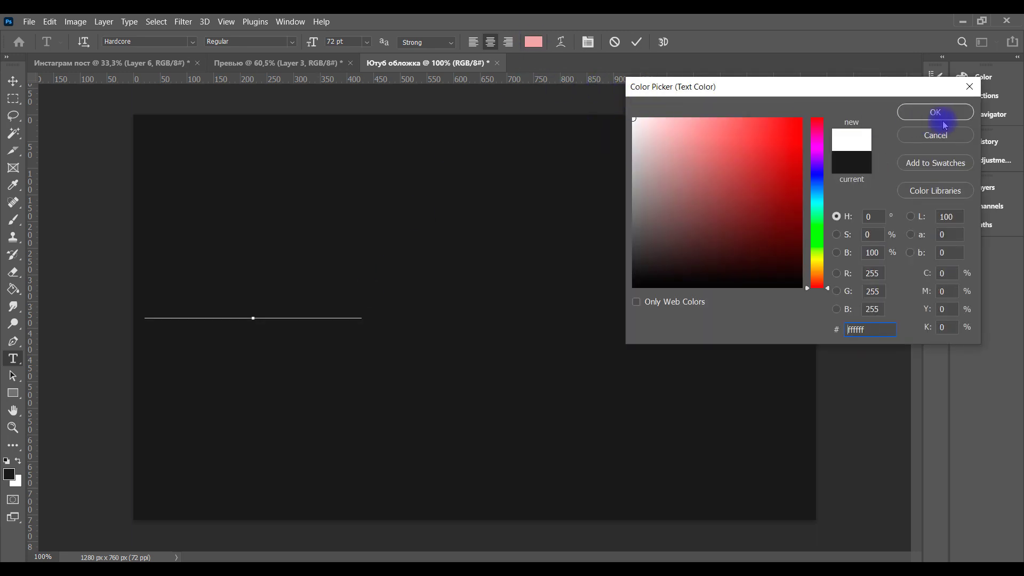
click(942, 114)
Type 'СВЕТЯЩИЙСЯ ТЕКСТ', commit it, and centre it horizontally on the canvas.
text(CDTNZ)
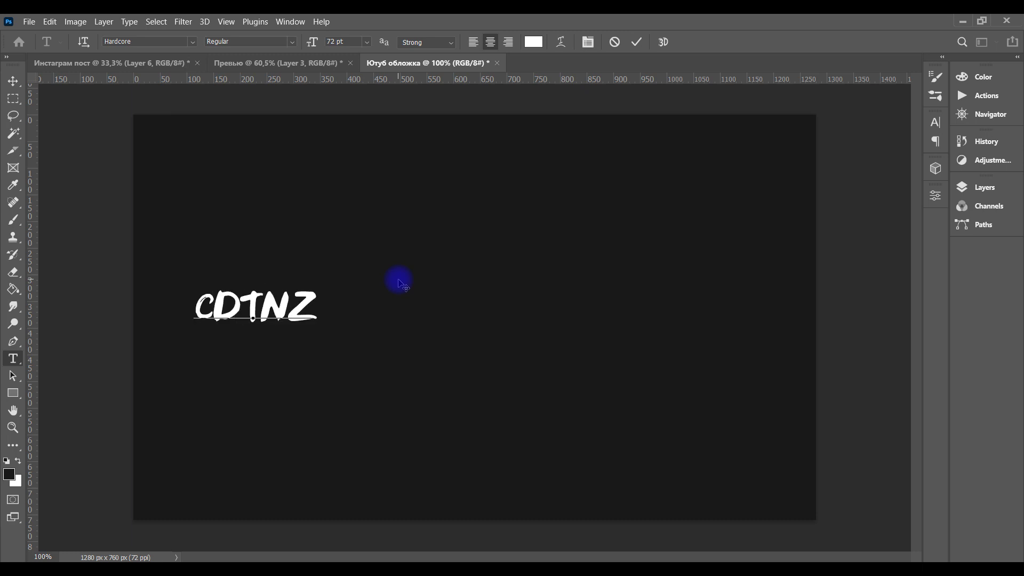
key(Escape)
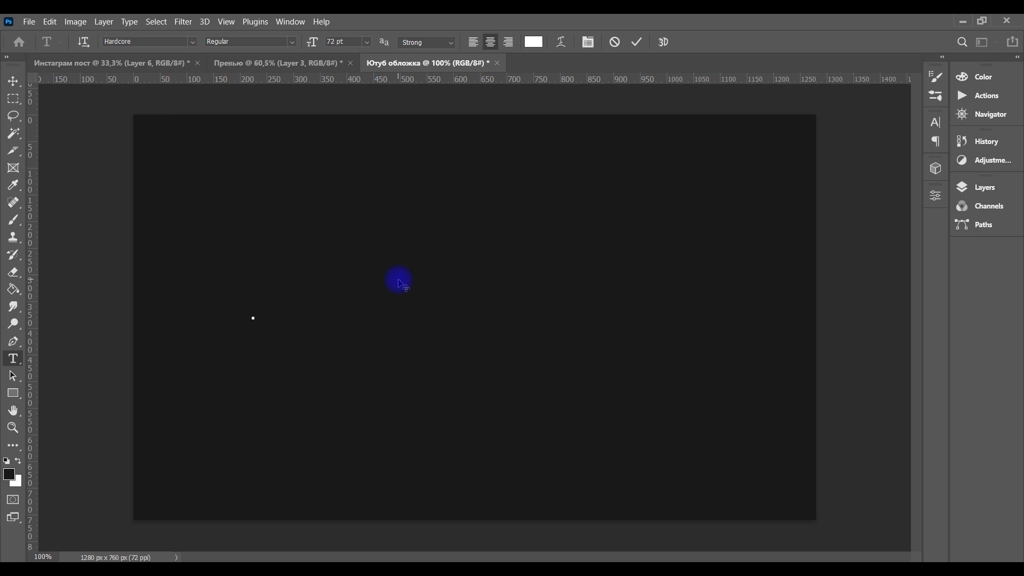
text(CBE)
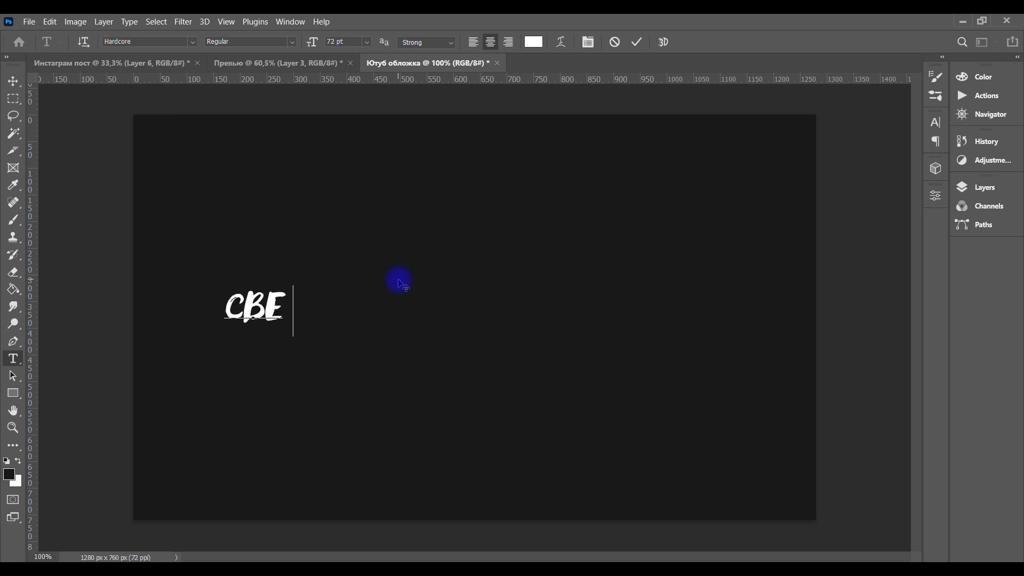
text(ТЯЩИЙСЯ ТЕКСТ)
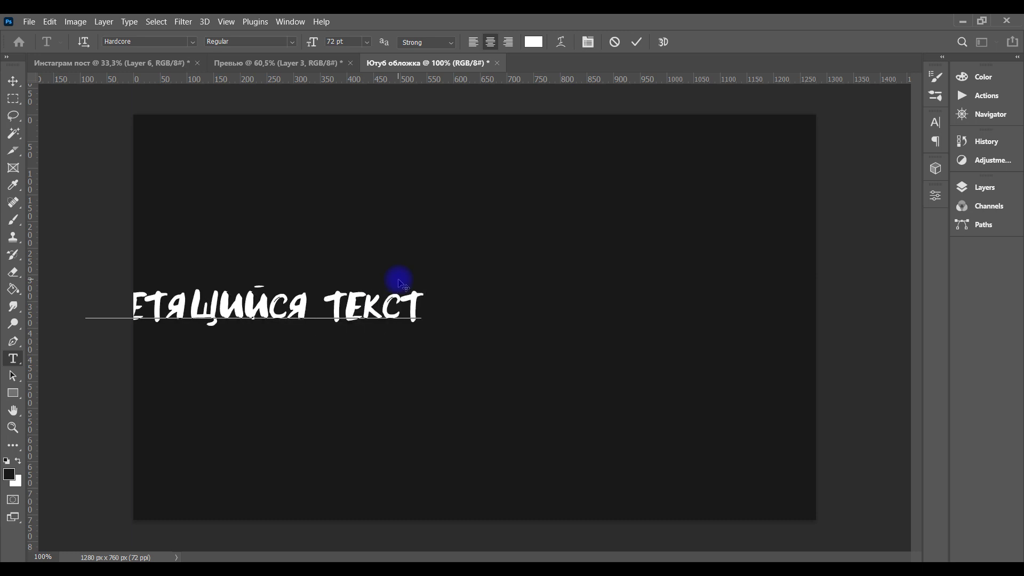
click(638, 42)
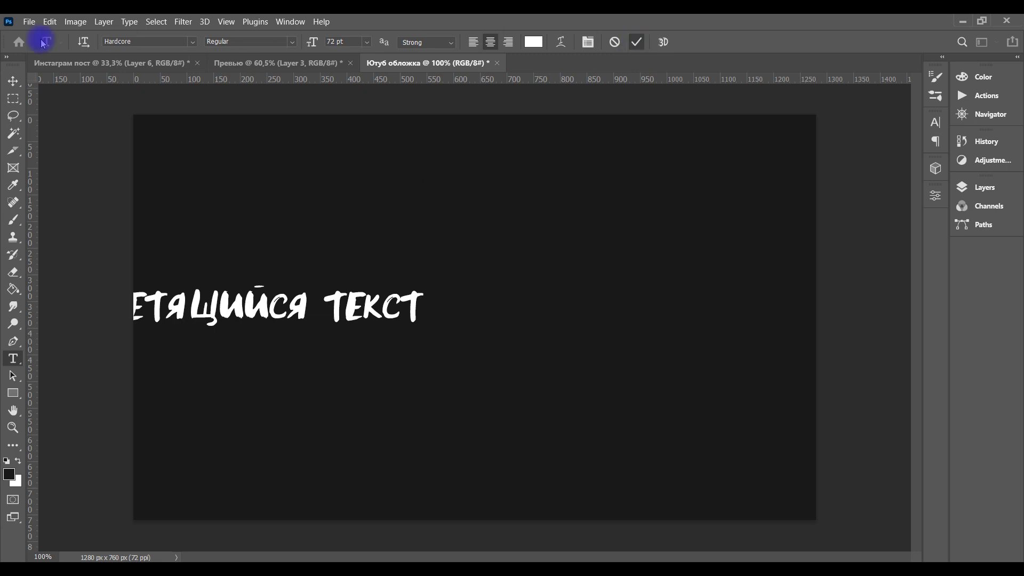
click(13, 80)
key(ctrl+a)
click(304, 43)
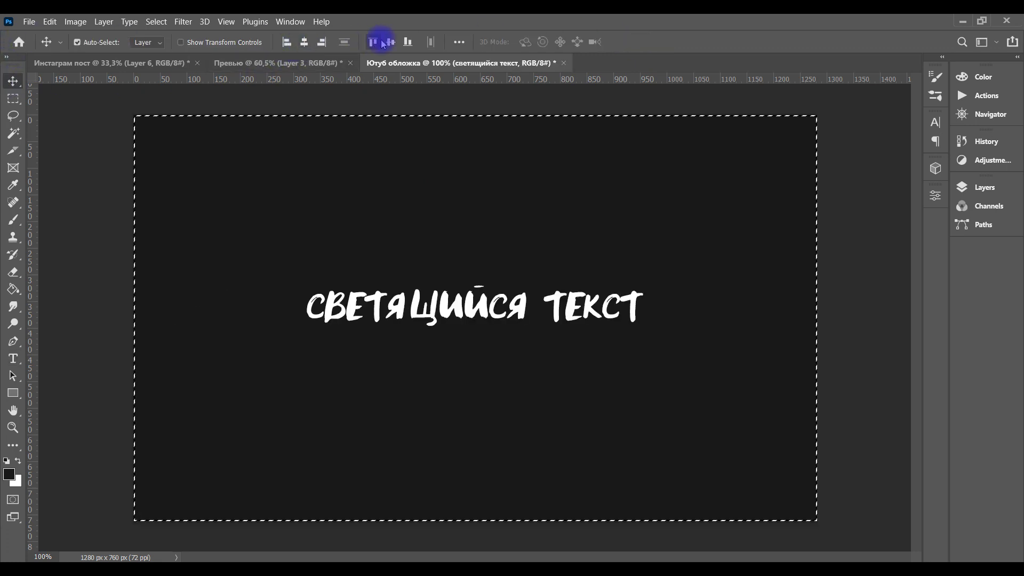
Centre the text vertically and enlarge it across the canvas.
click(391, 42)
key(ctrl+d)
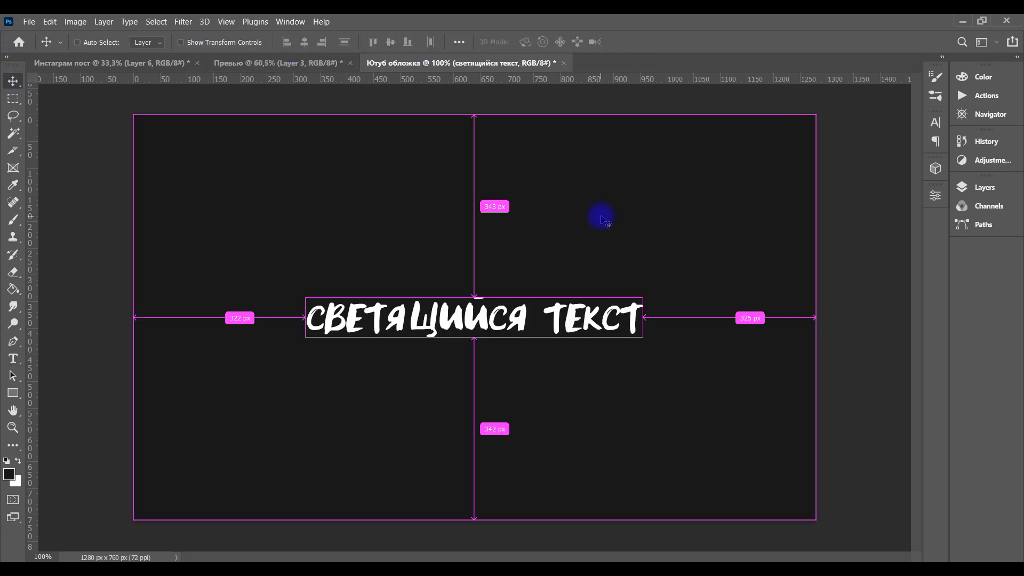
key(ctrl+t)
drag(644, 322, 767, 321)
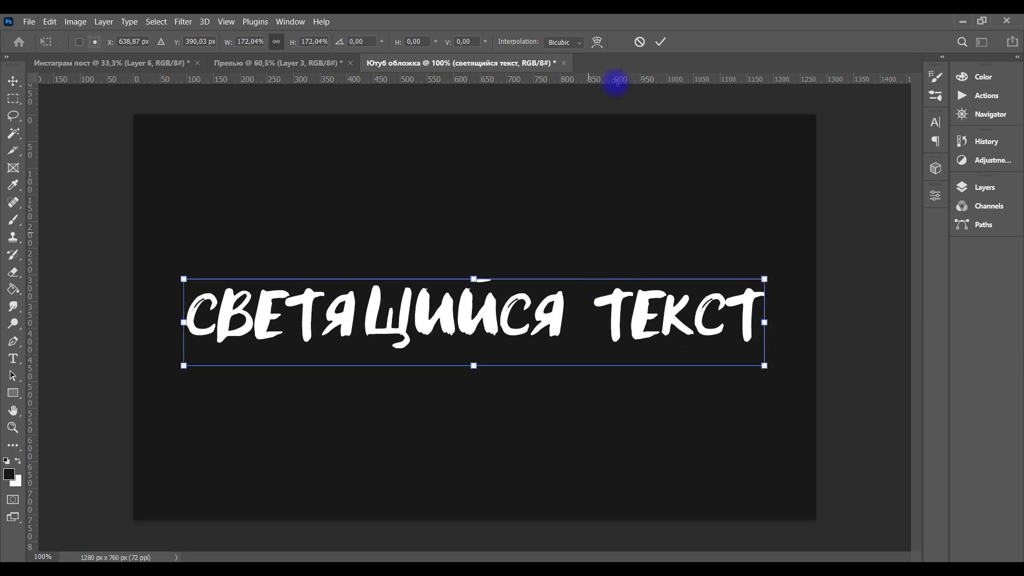
click(660, 41)
Duplicate the text layer, rename the original 'основа' and hide it, and name the copy 'Текст 1'.
click(1017, 57)
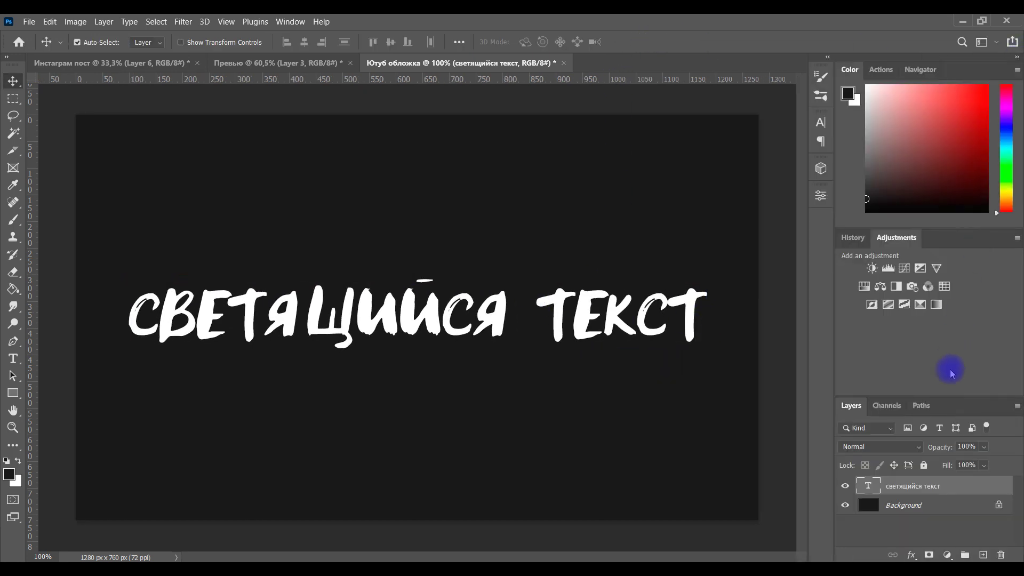
key(ctrl+j)
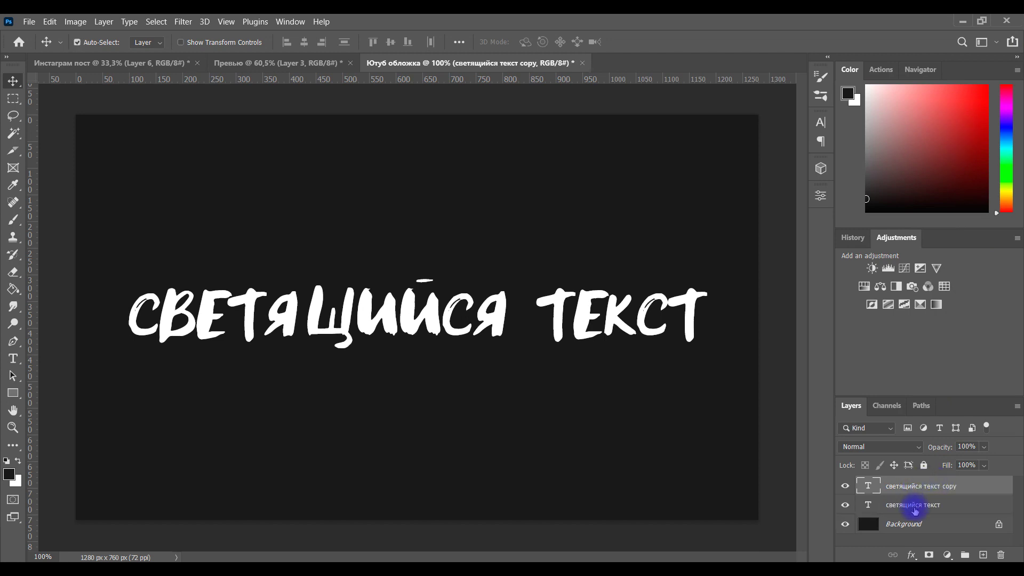
double_click(914, 505)
text(основа)
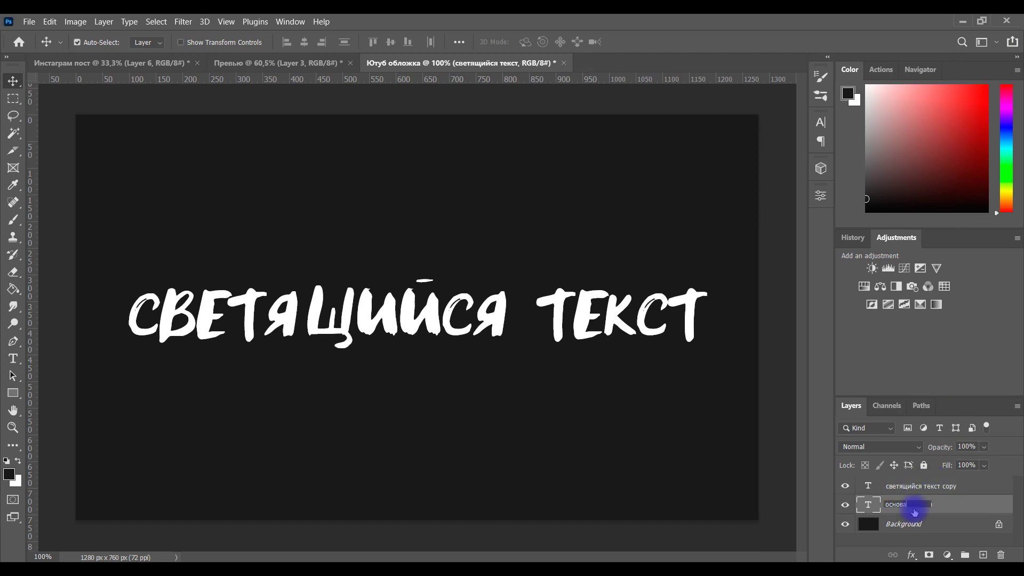
key(Return)
click(844, 505)
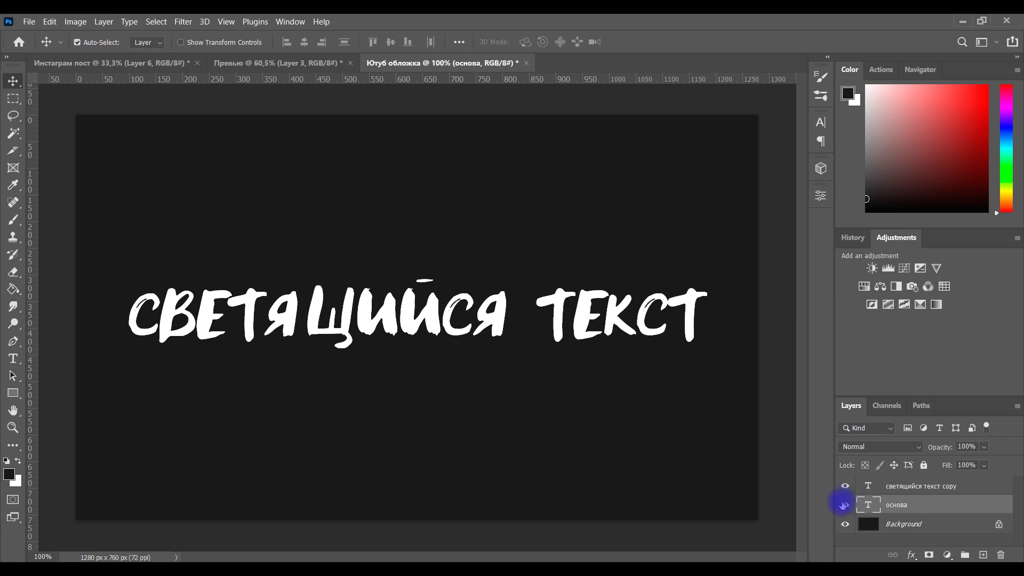
double_click(944, 485)
text(Т)
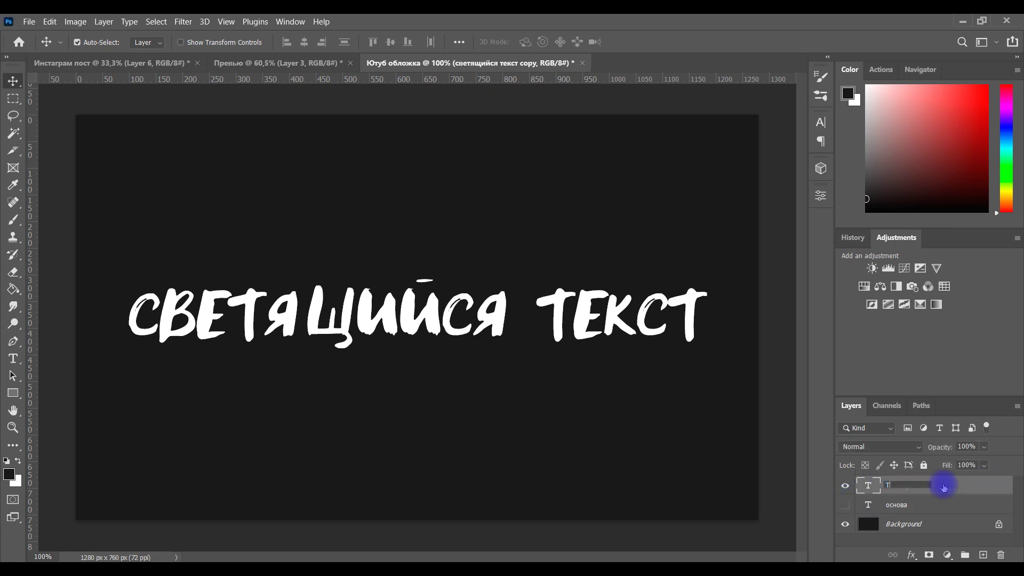
key(Return)
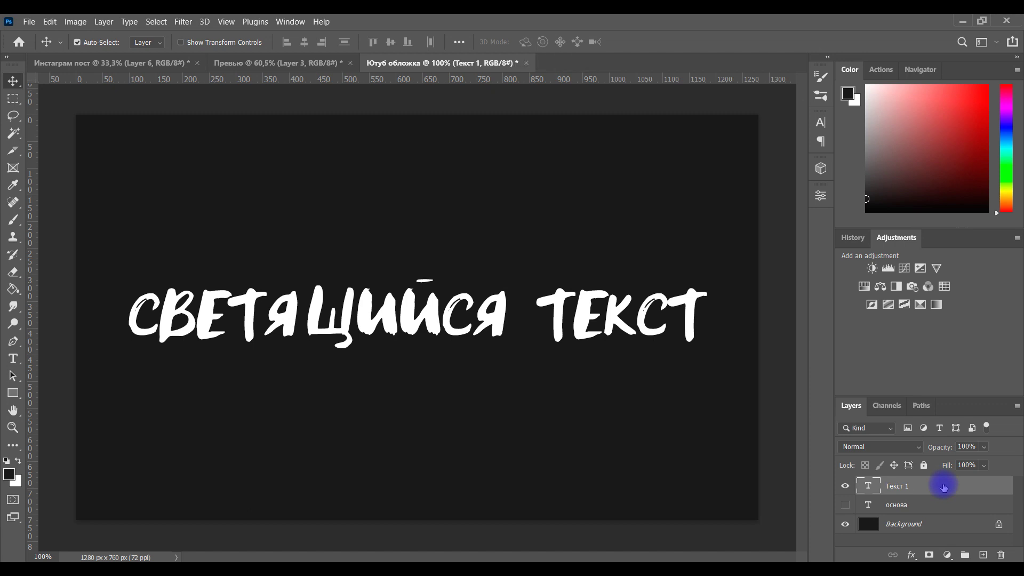
Convert the Текст 1 layer into a pixel layer with Rasterize Type.
right_click(944, 487)
click(875, 224)
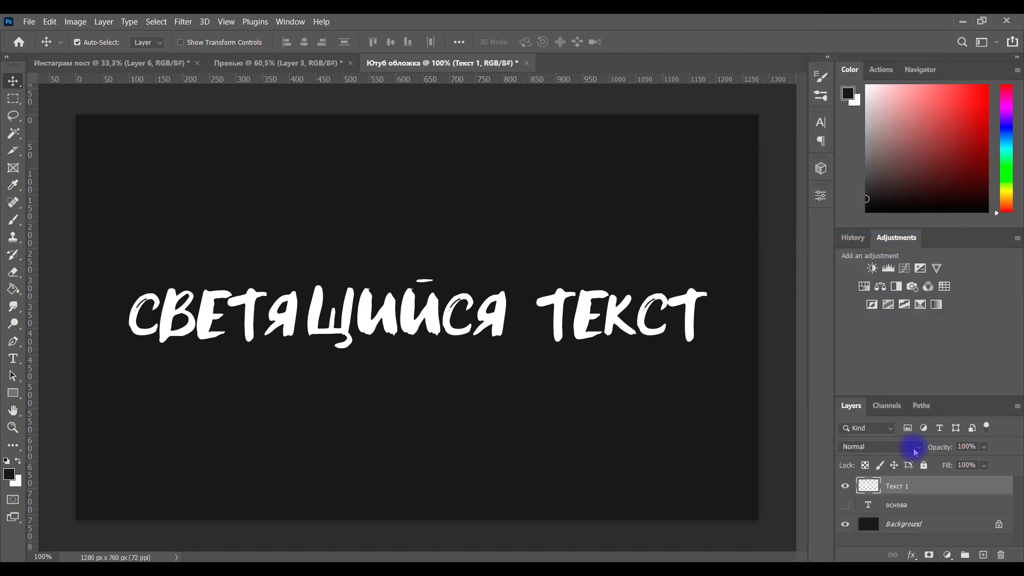
key(ctrl+t)
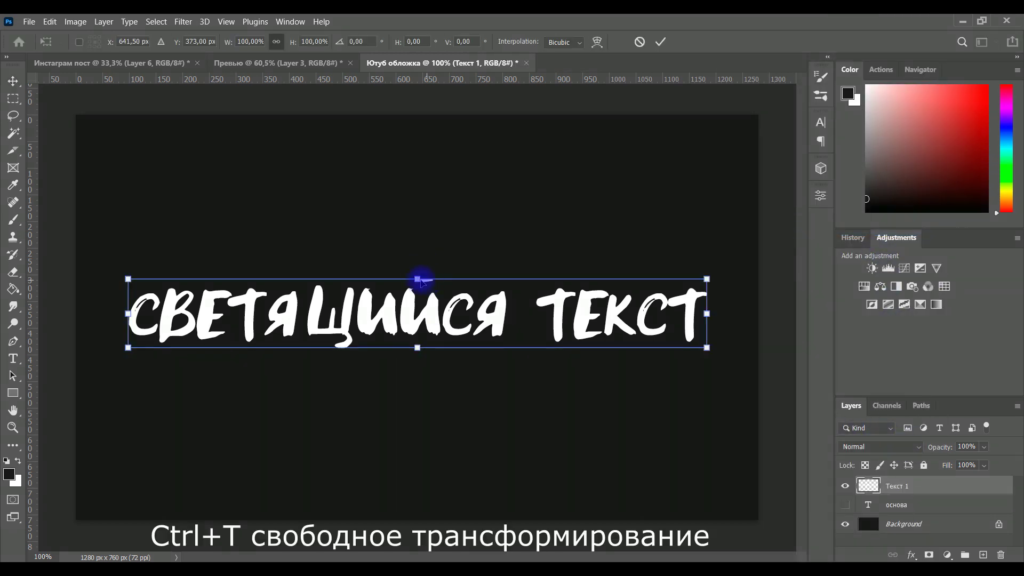
Skew the text to slant right, centre it horizontally, and nudge it slightly lower.
drag(418, 280, 438, 287)
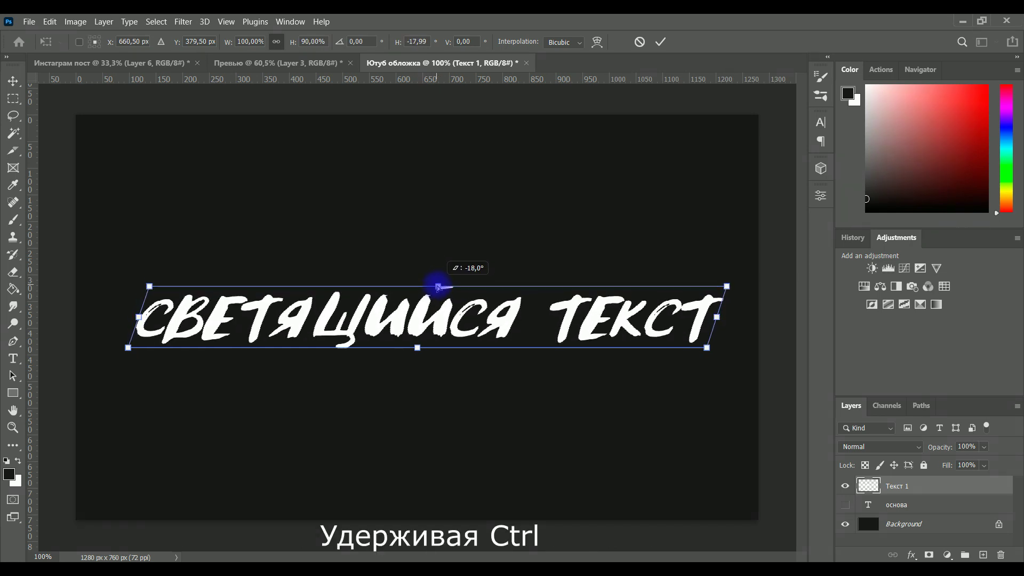
click(660, 42)
key(ctrl+a)
click(304, 42)
key(ctrl+d)
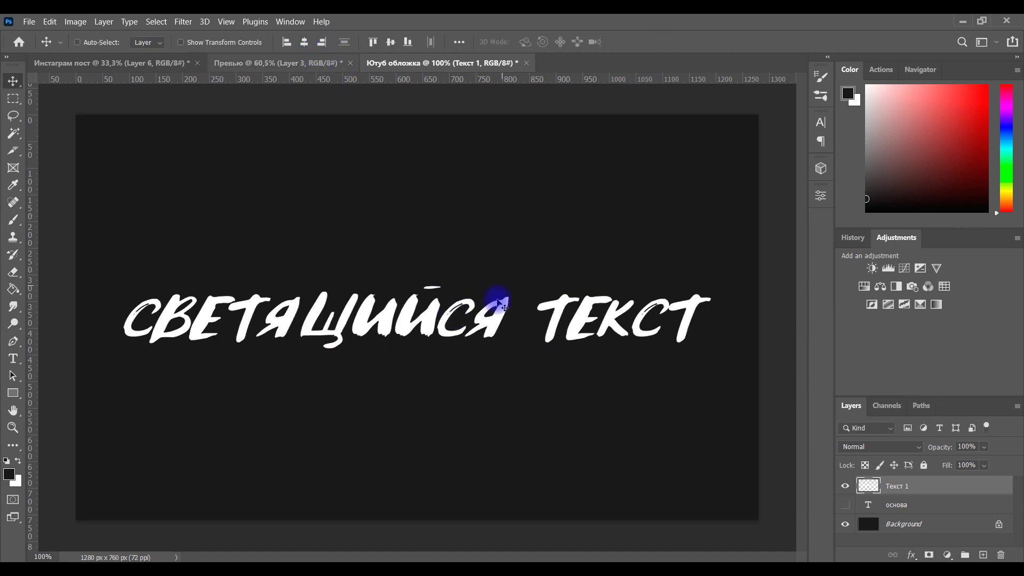
drag(498, 312, 497, 317)
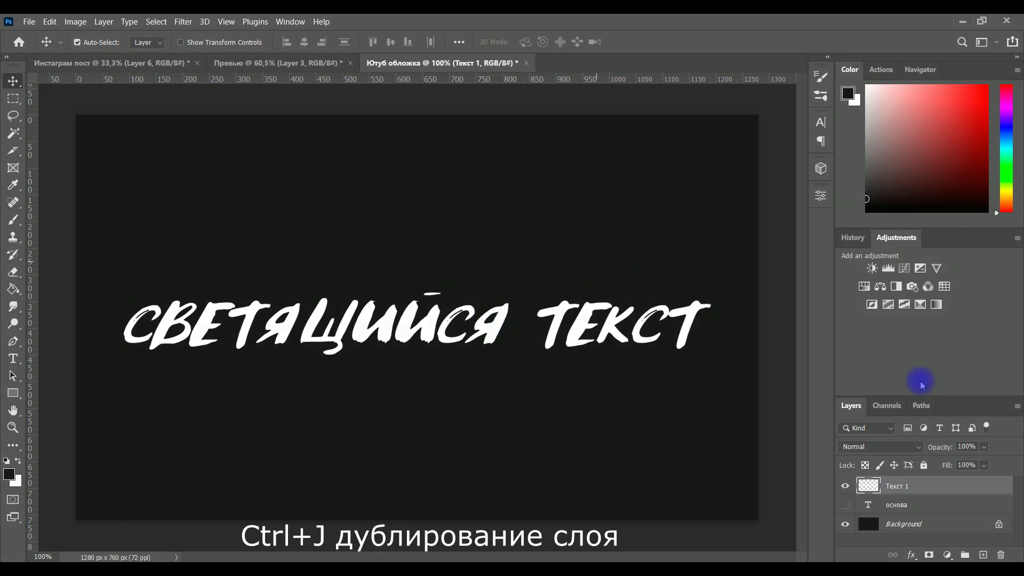
Duplicate the text layer and name the copy 'Текст свечение 1'.
key(ctrl+j)
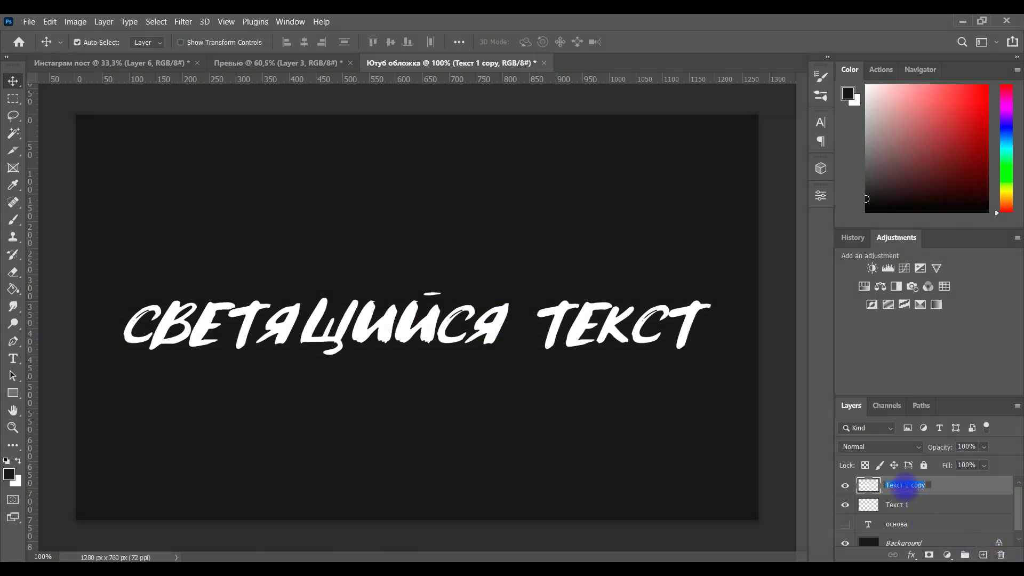
drag(905, 485, 957, 485)
text(с)
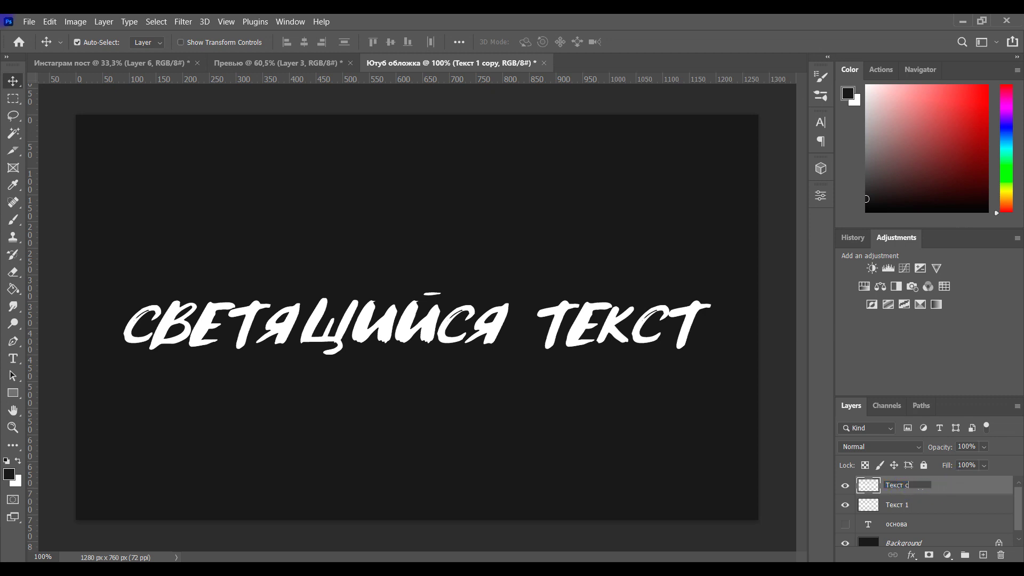
text(вечение 1)
key(Return)
double_click(982, 486)
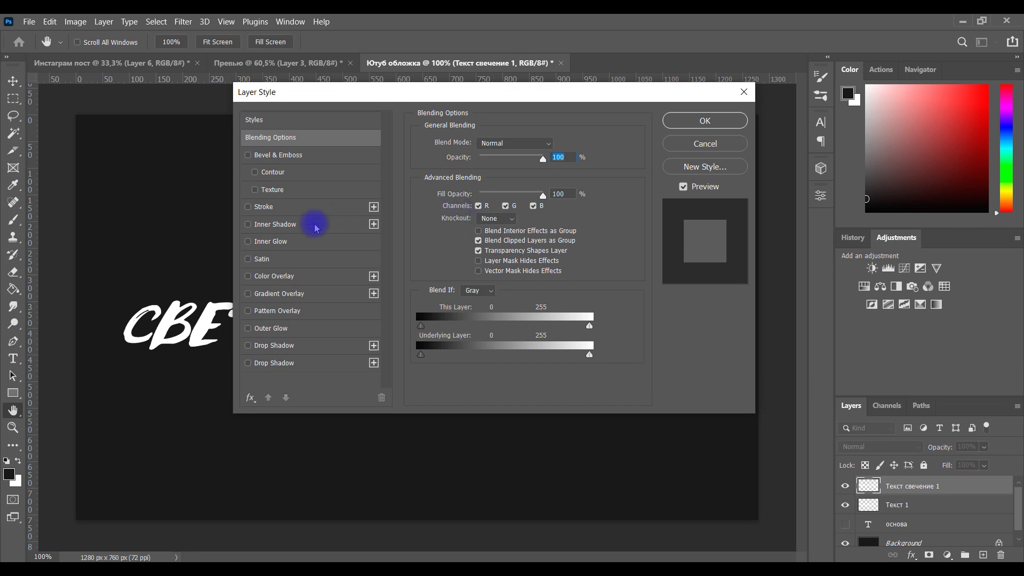
Enable Gradient Overlay and set the gradient's left stop to magenta.
click(265, 295)
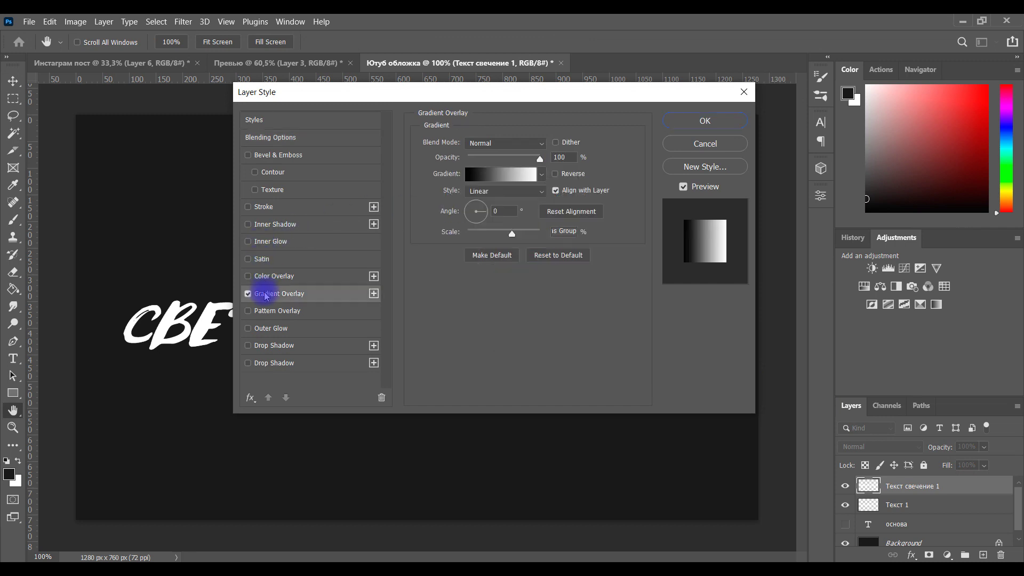
click(523, 175)
double_click(613, 276)
click(805, 150)
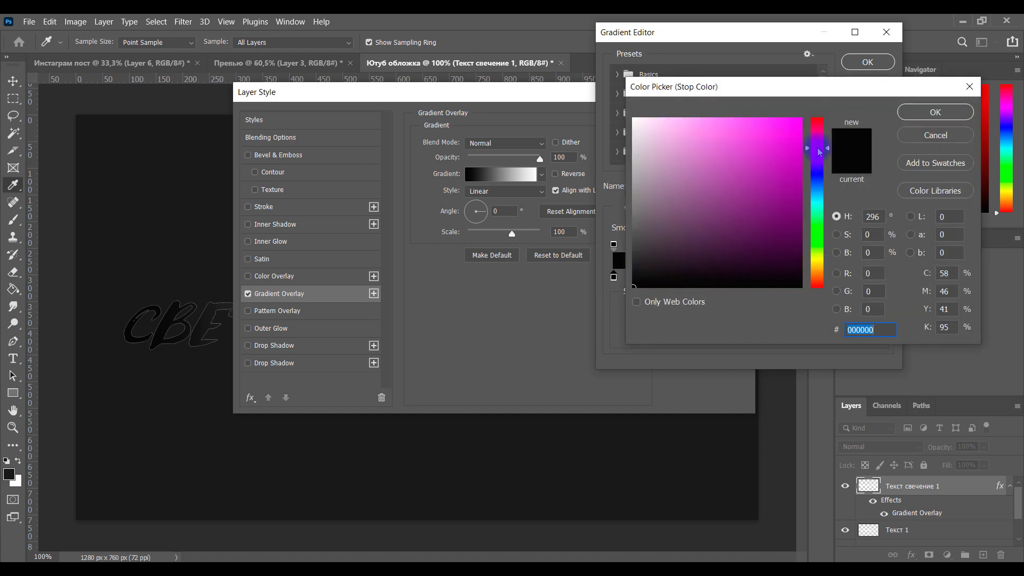
mouse_move(754, 144)
mouse_down()
mouse_move(783, 174)
mouse_move(787, 154)
mouse_up()
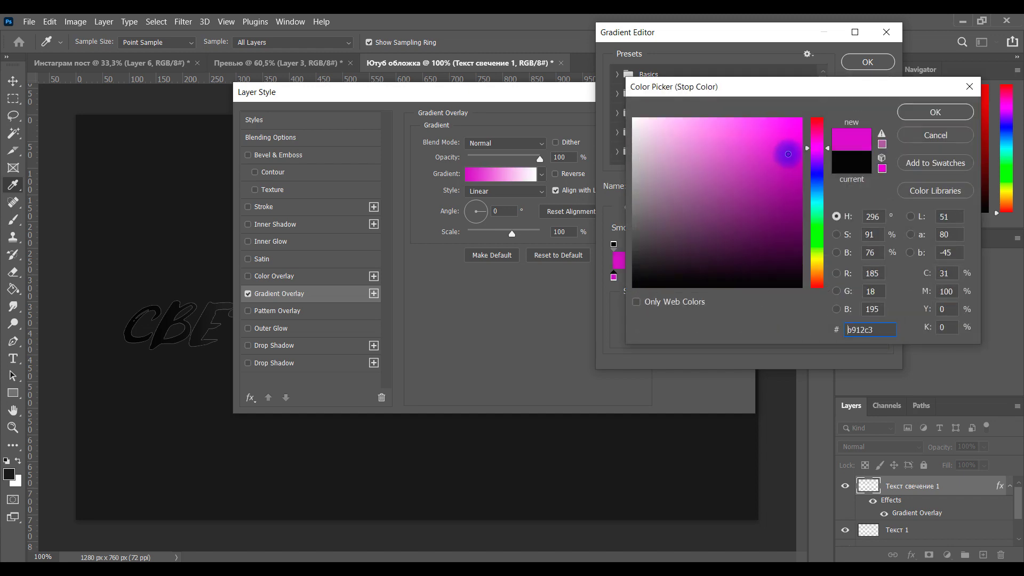
click(917, 113)
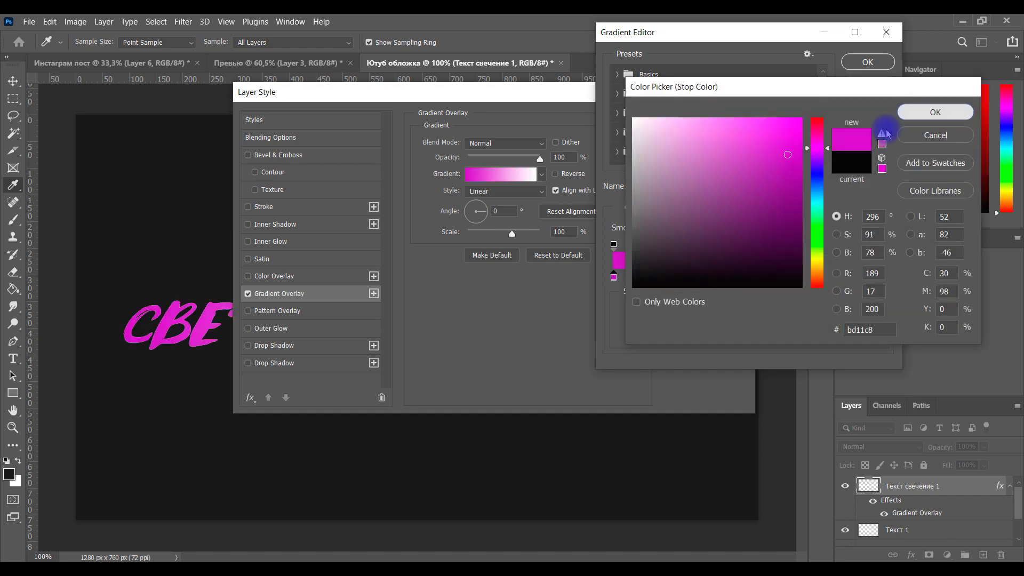
click(882, 278)
Set the right stop to orange #cf7423 and apply the magenta-to-orange gradient overlay.
double_click(882, 278)
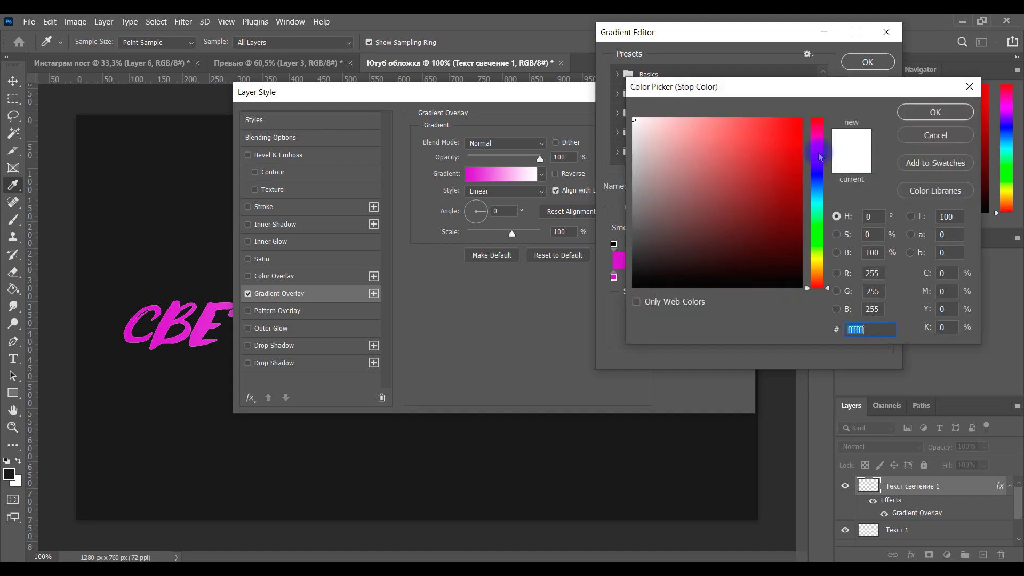
drag(822, 229, 822, 278)
mouse_move(763, 174)
mouse_down()
mouse_move(772, 136)
mouse_move(766, 144)
mouse_move(780, 146)
mouse_up()
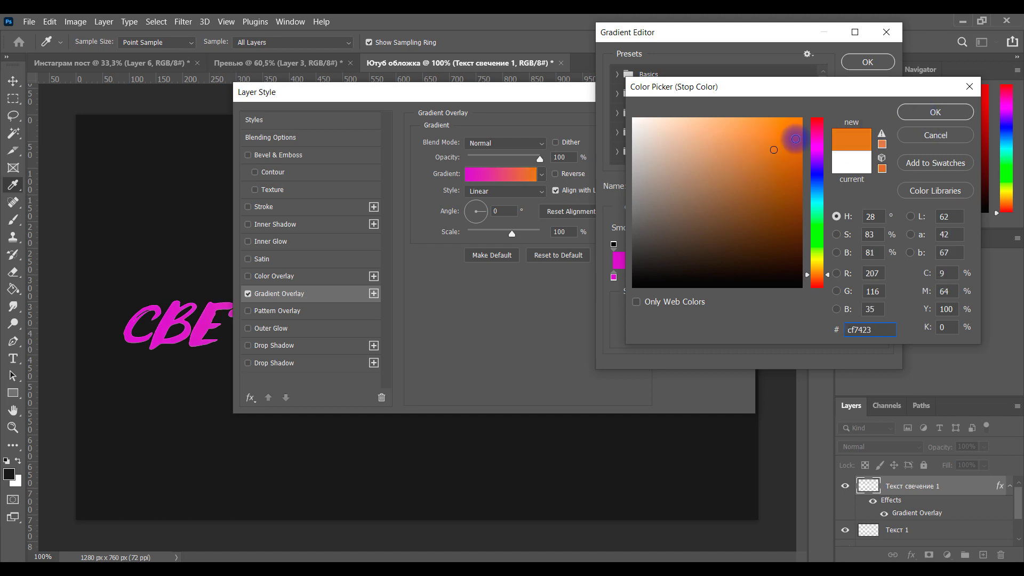
click(779, 139)
click(936, 112)
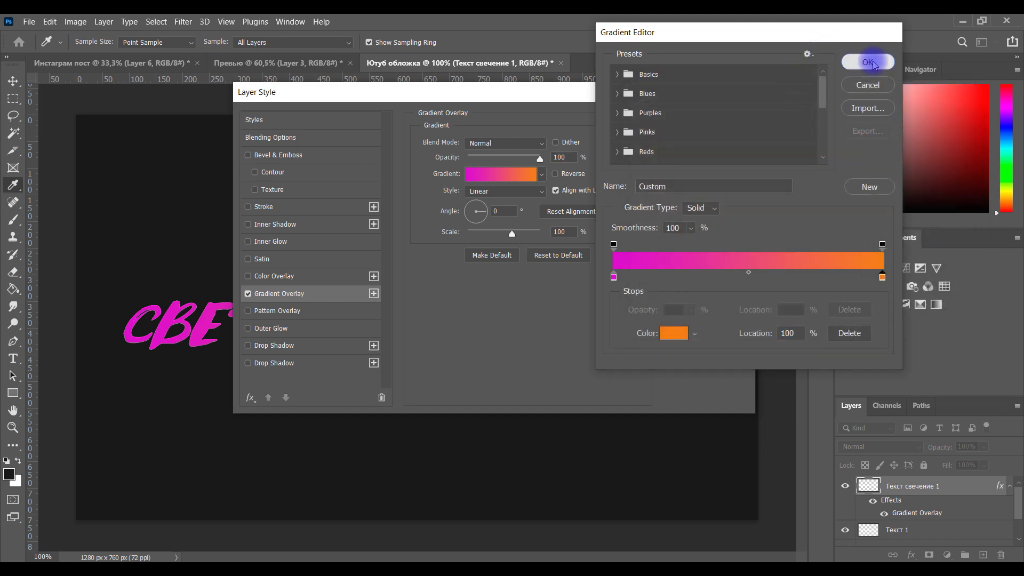
click(869, 63)
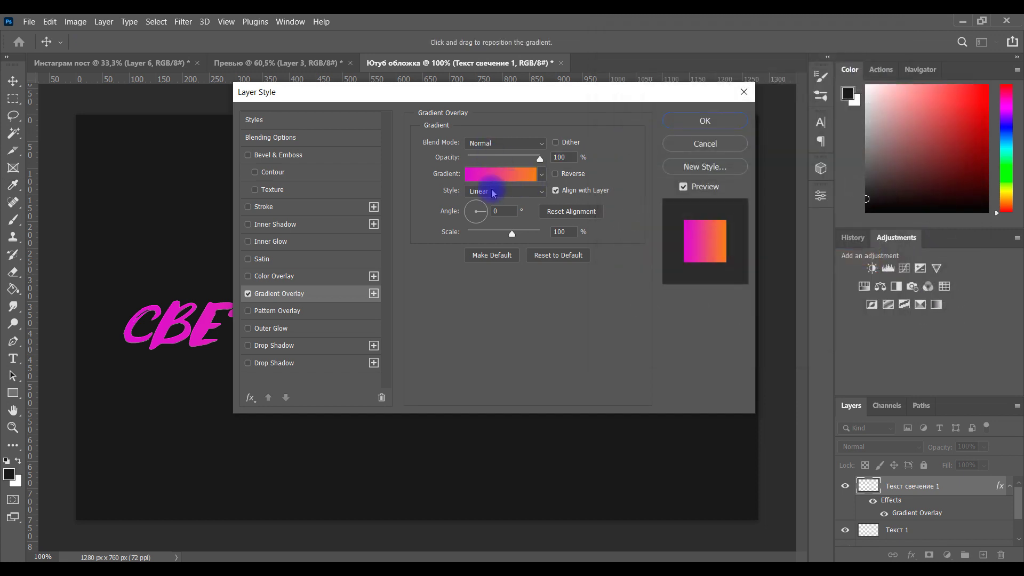
click(705, 120)
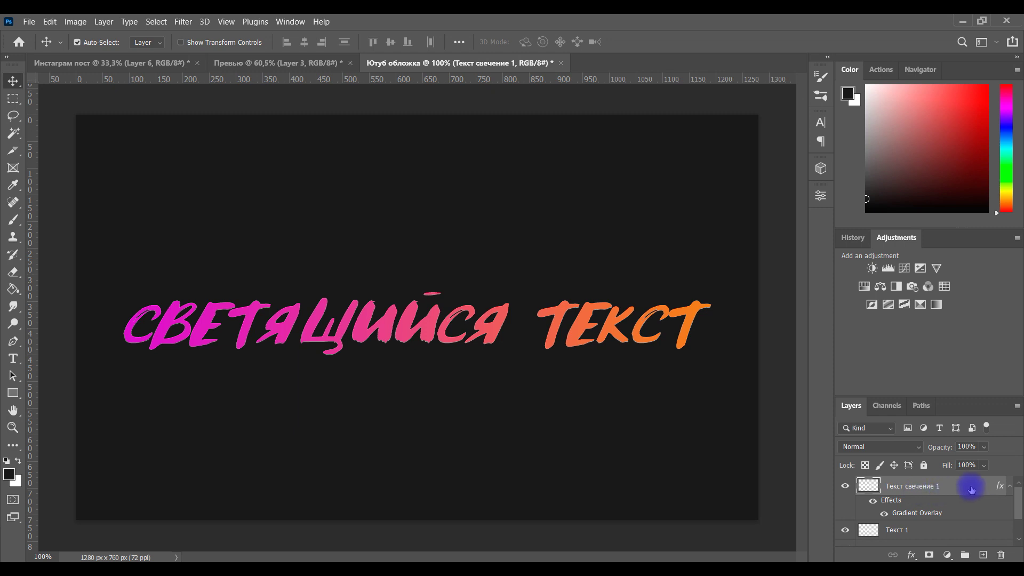
click(1009, 486)
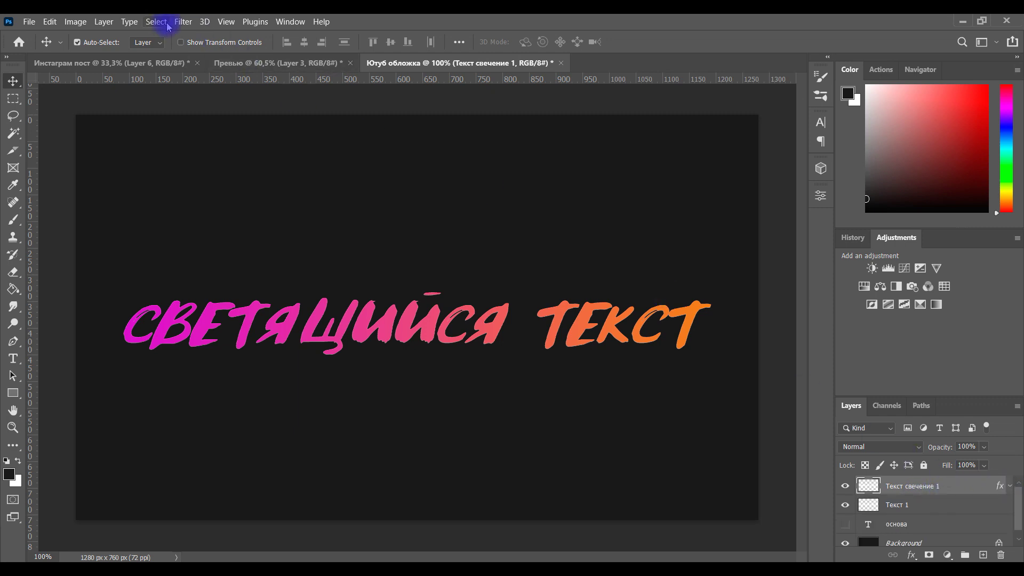
Apply a Gaussian Blur of about 9 pixels to Текст свечение 1.
click(183, 22)
mouse_move(190, 180)
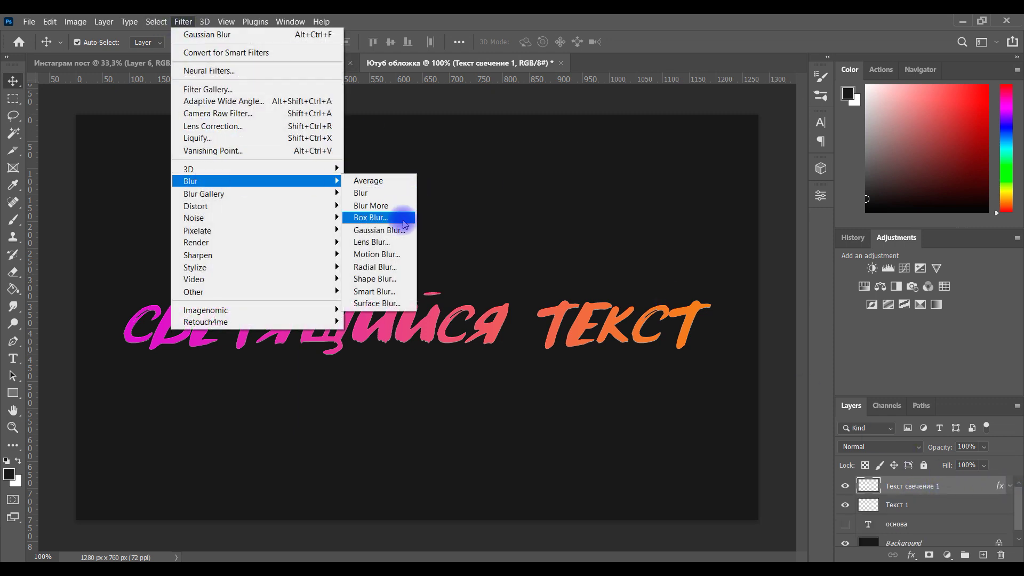
click(399, 228)
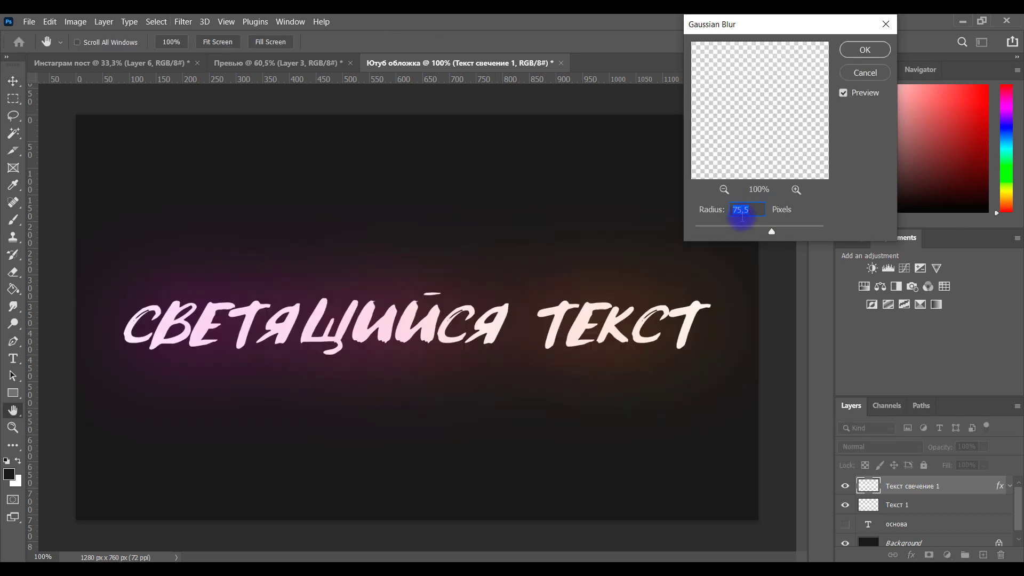
drag(771, 231, 735, 233)
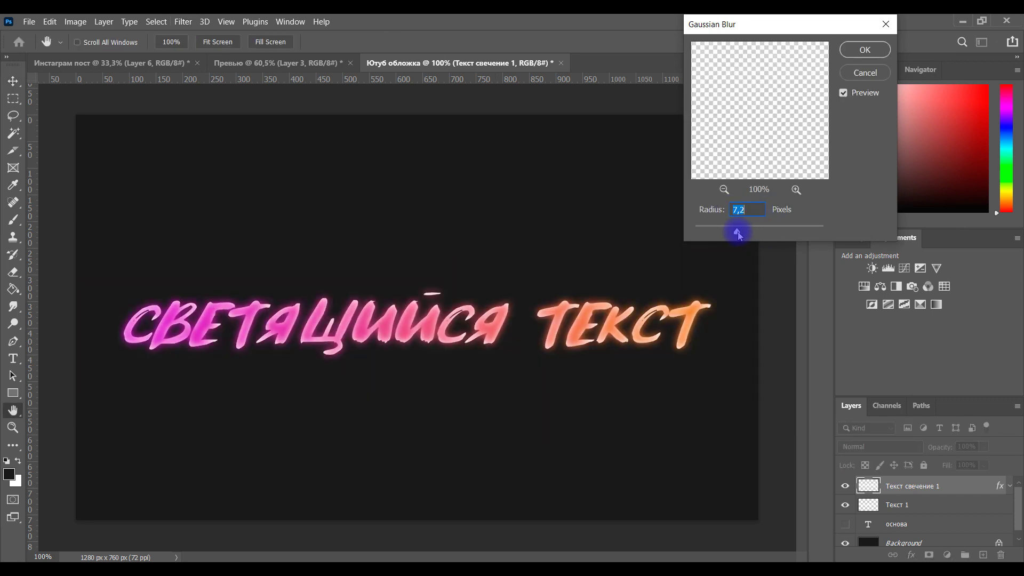
drag(743, 233, 746, 234)
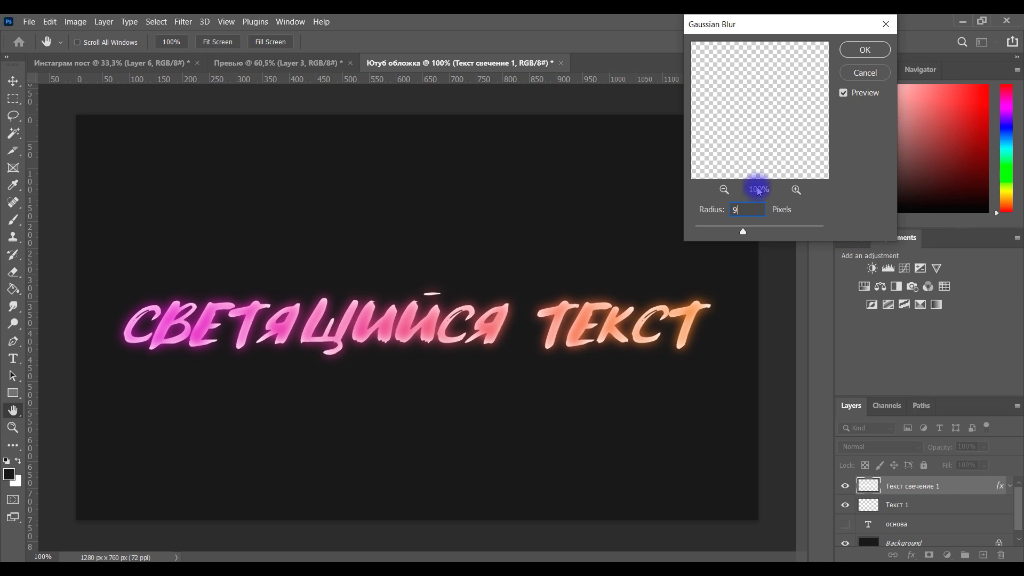
click(865, 50)
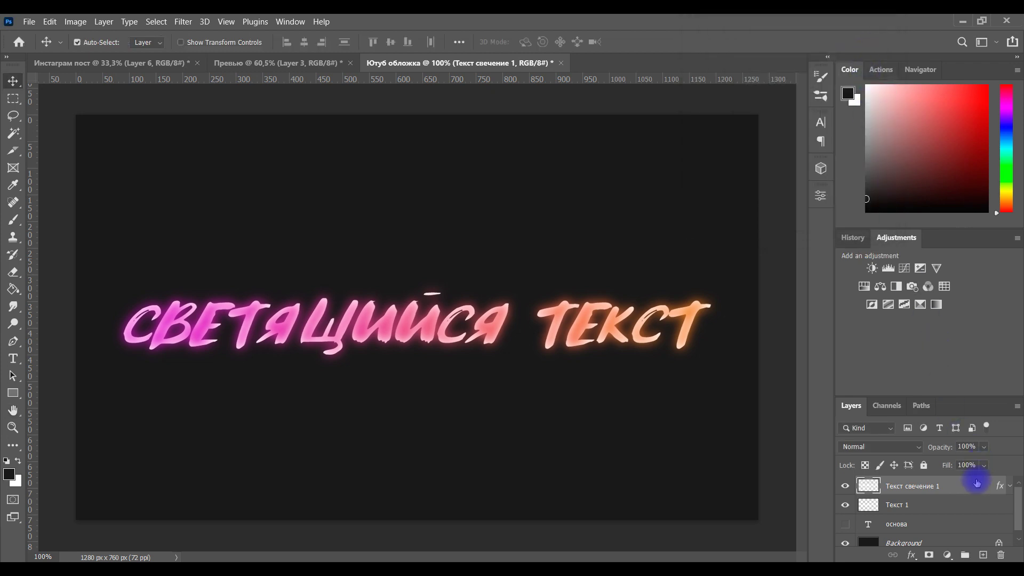
Move Текст 1 above the glow layer and duplicate Текст свечение 1.
click(926, 504)
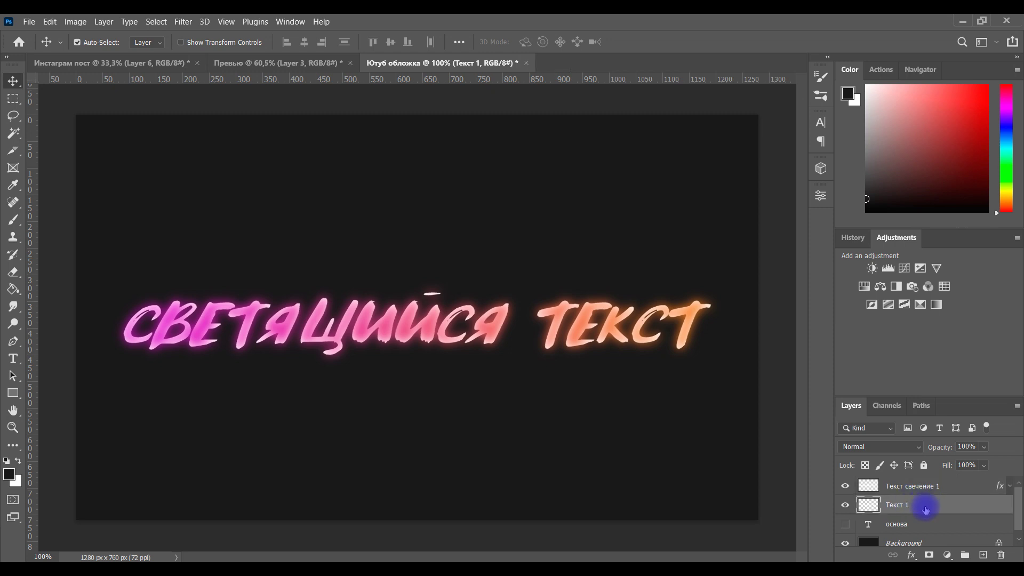
drag(926, 510, 926, 484)
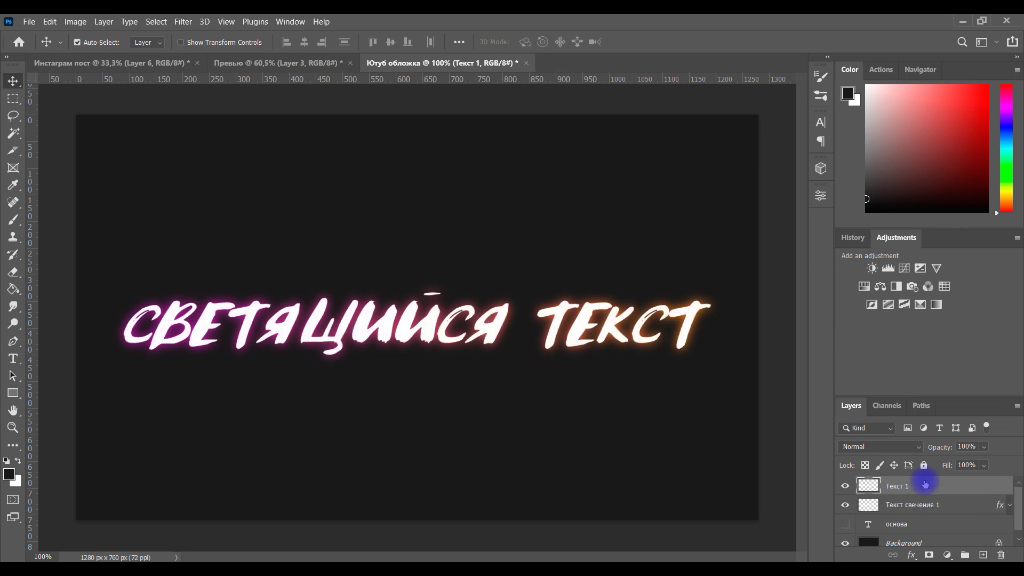
click(953, 507)
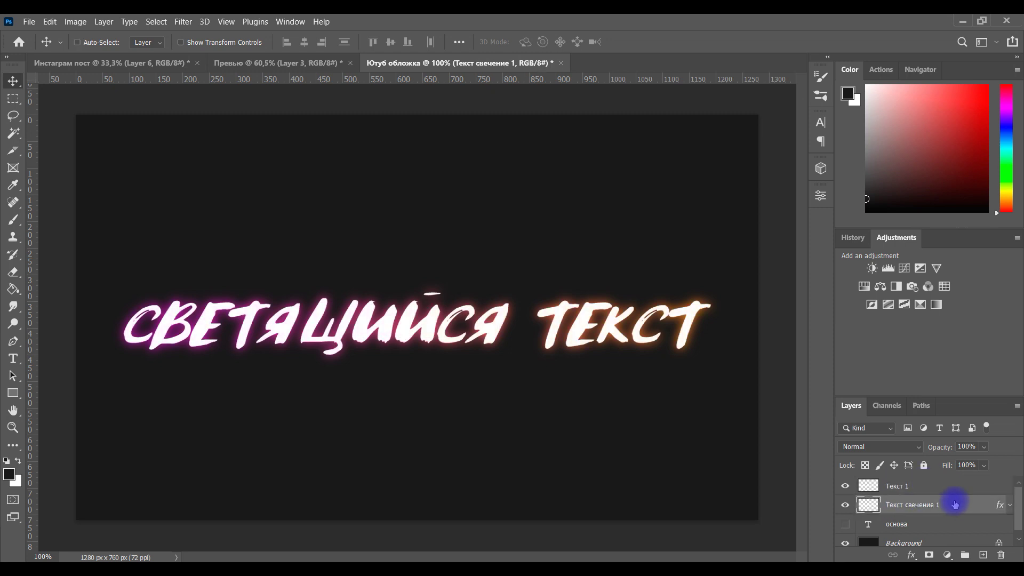
key(ctrl+j)
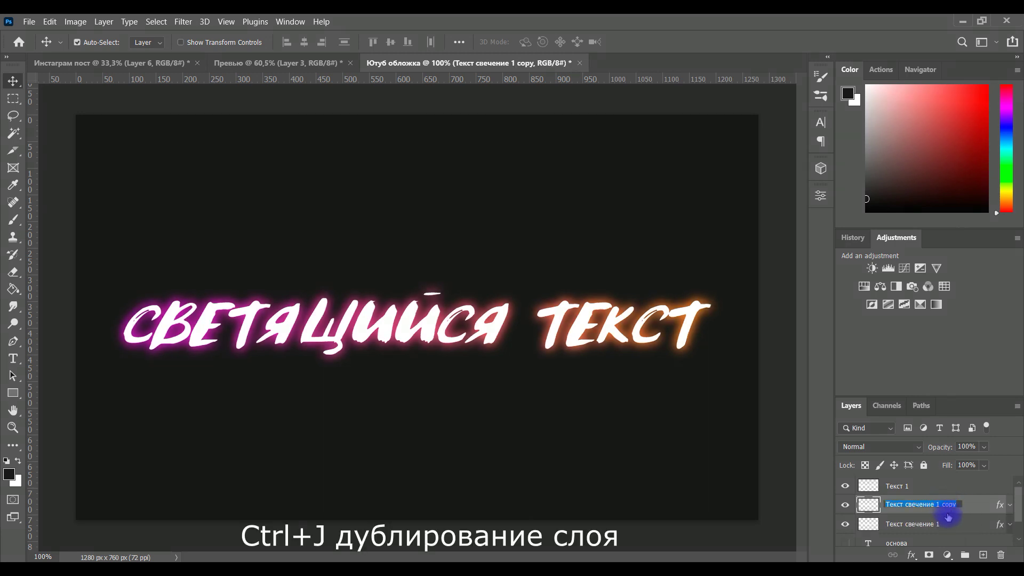
Name the glow copy 'Текст свечение 2' and reselect Текст свечение 1.
text(2)
key(ctrl+z)
drag(910, 504, 926, 504)
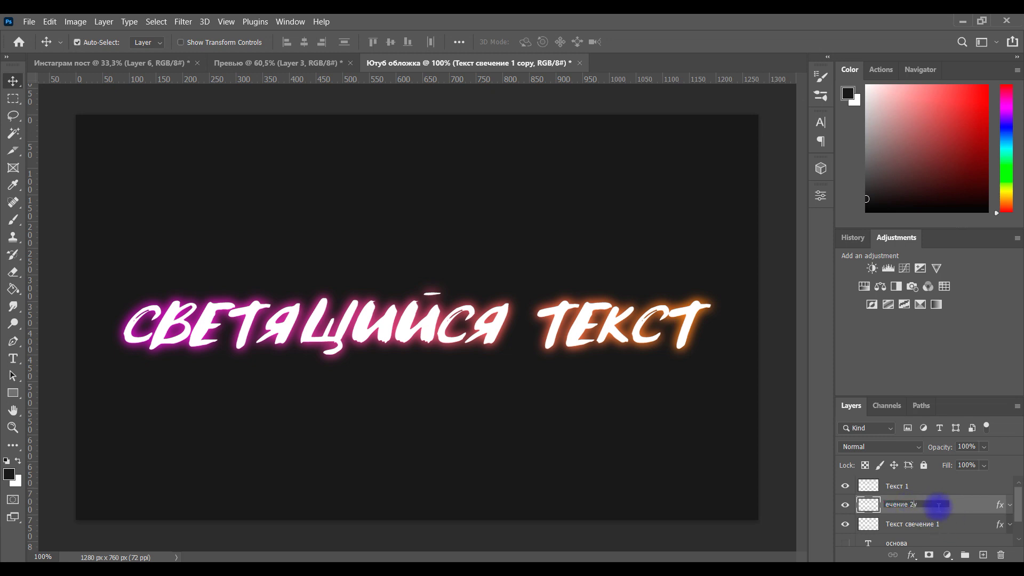
key(Return)
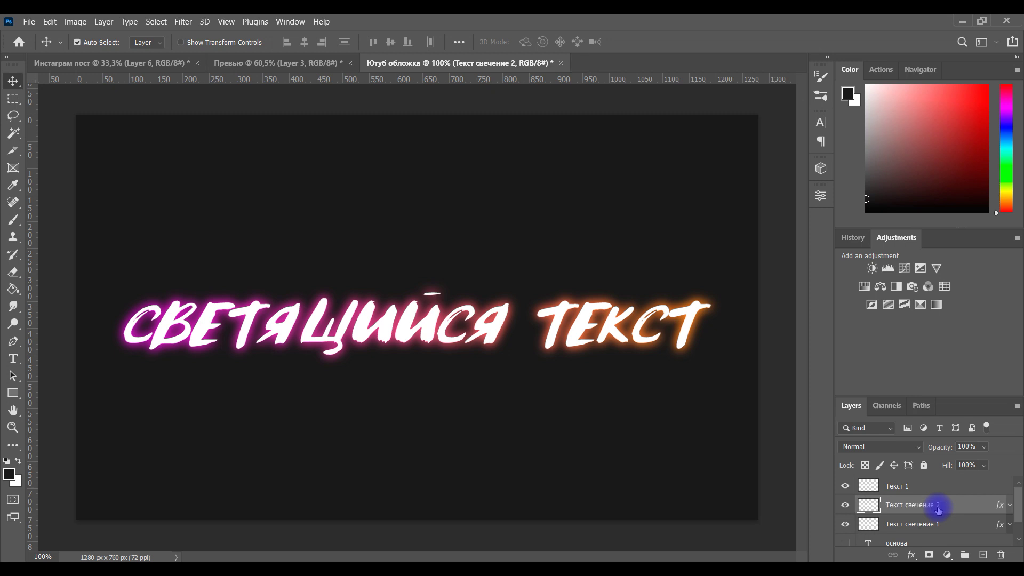
click(962, 528)
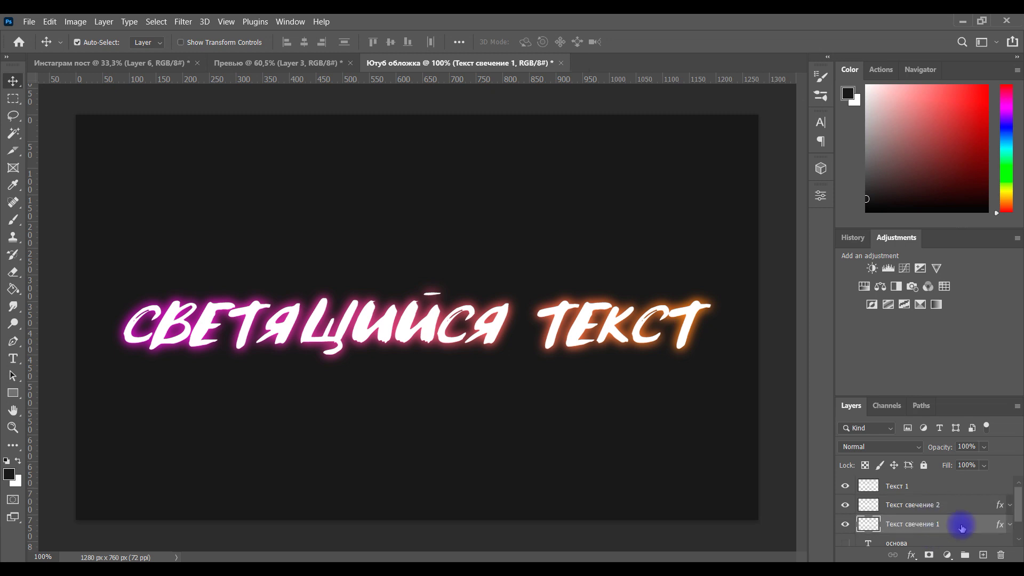
click(181, 21)
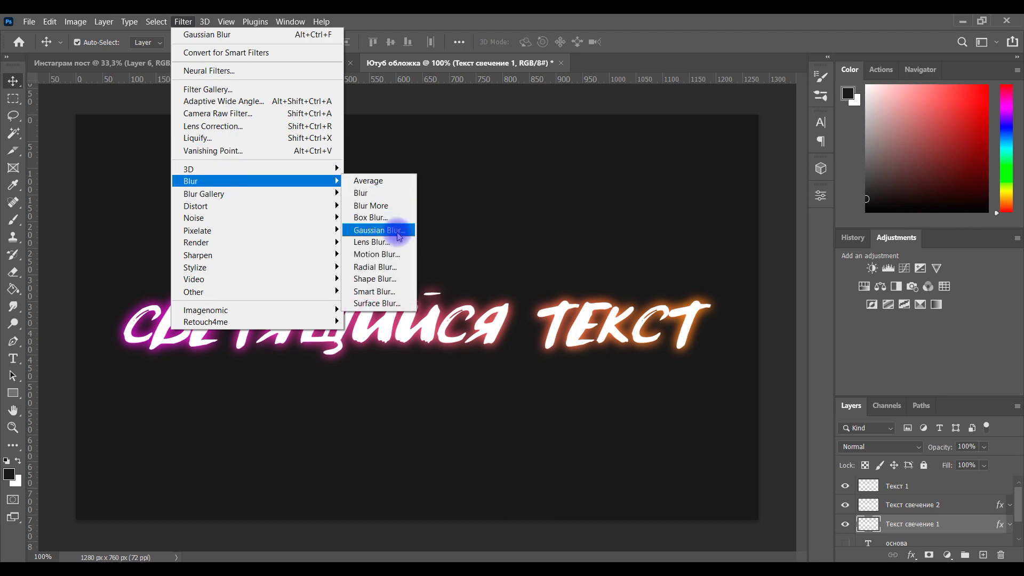
Widen the Текст свечение 1 glow with a 52.4-pixel Gaussian Blur.
click(399, 237)
drag(744, 232, 767, 231)
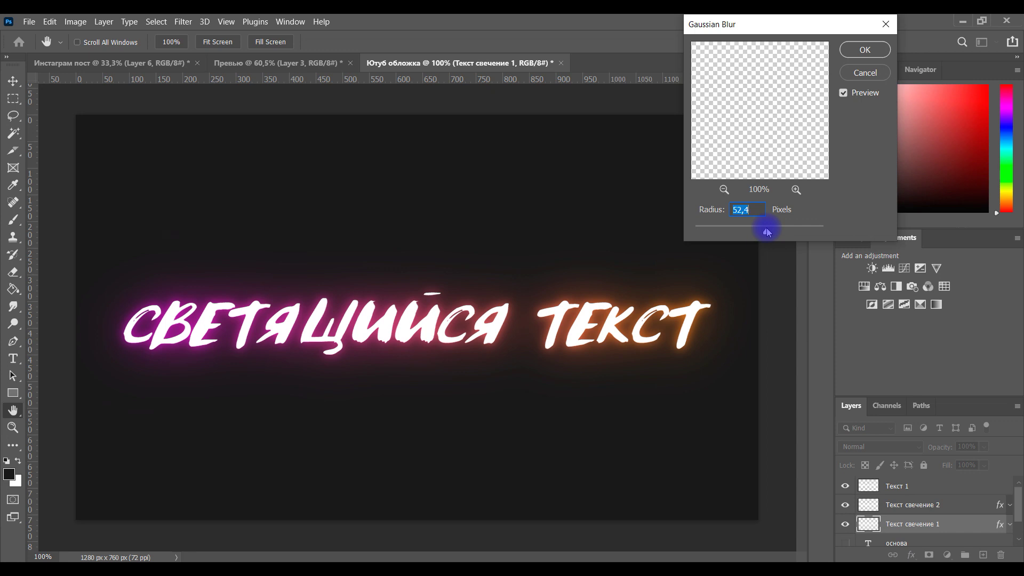
click(867, 50)
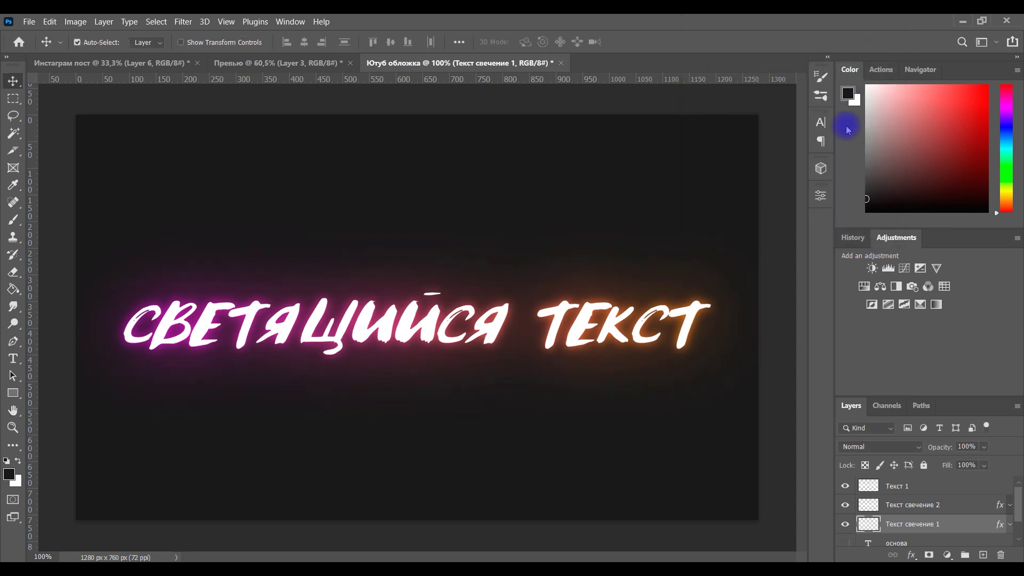
Rasterize the Текст свечение 1 glow layer.
right_click(970, 528)
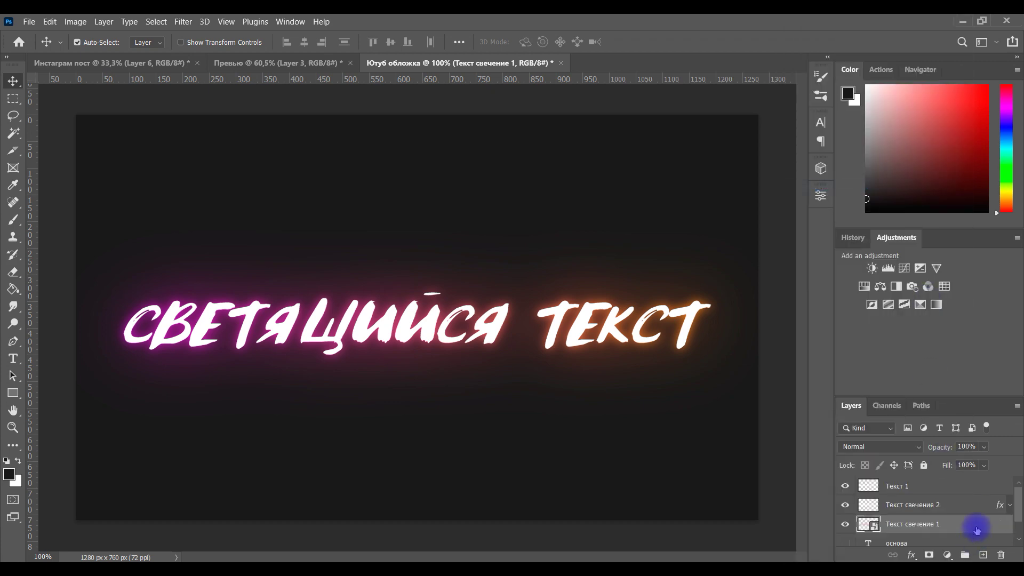
right_click(976, 529)
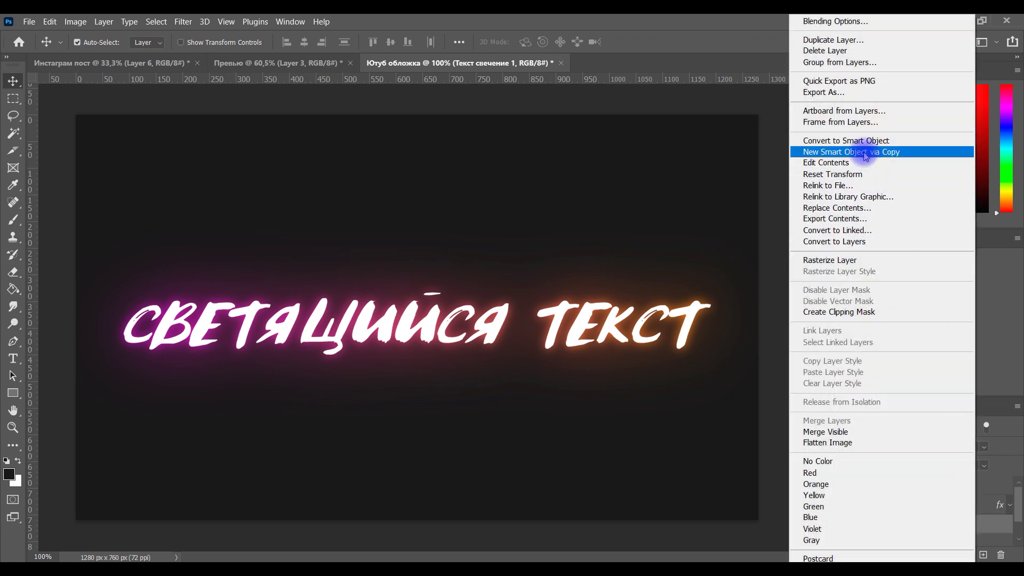
click(852, 260)
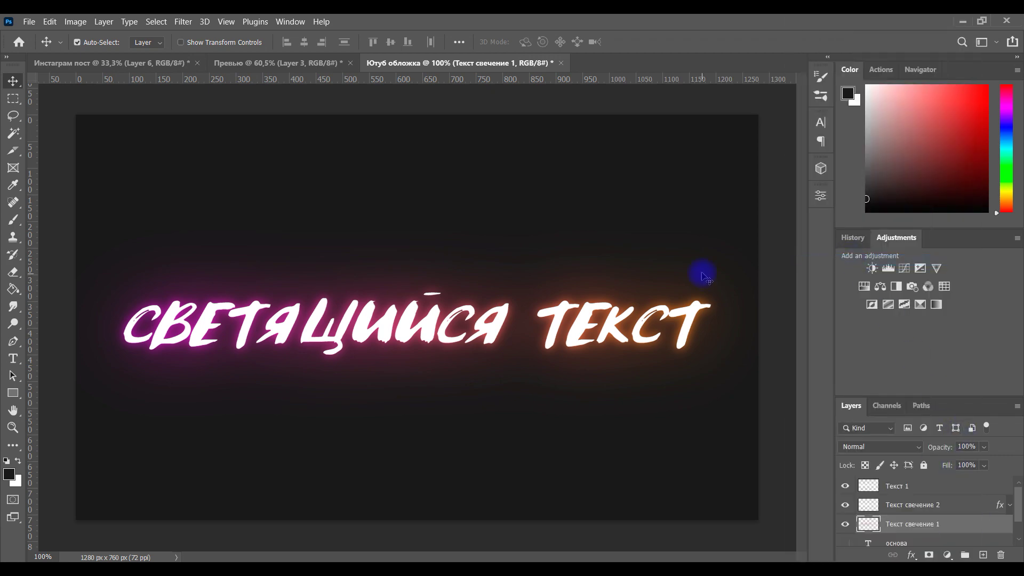
Recolour the glow with Hue/Saturation: Hue -18, Saturation +21, Lightness -9.
key(ctrl+u)
drag(844, 111, 900, 95)
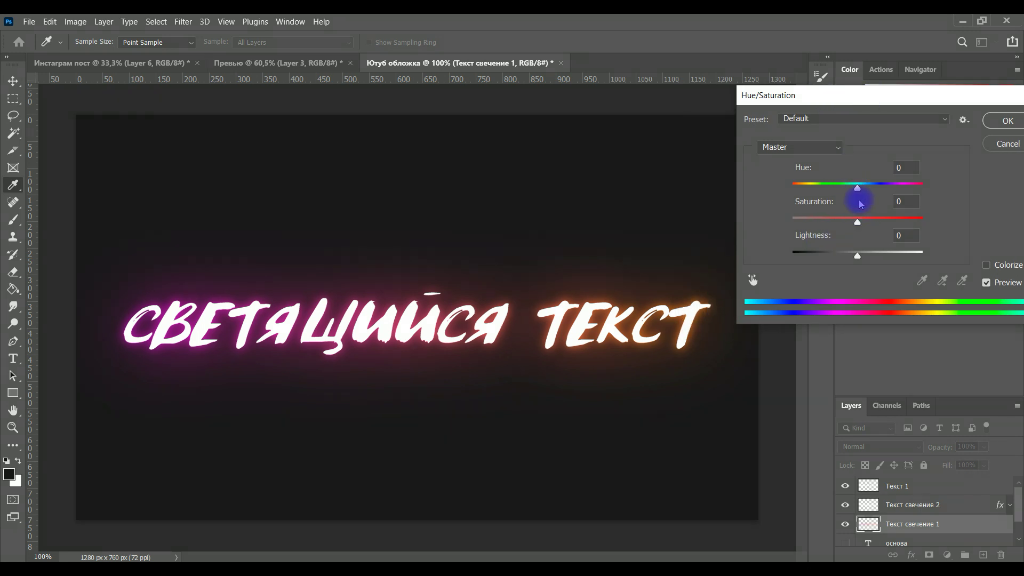
drag(853, 189, 842, 188)
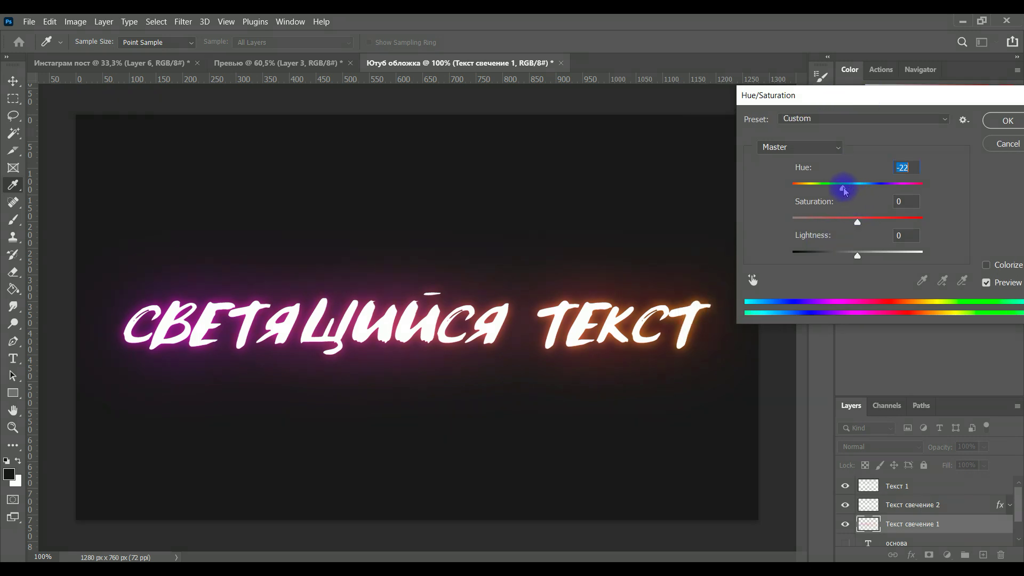
drag(858, 221, 877, 224)
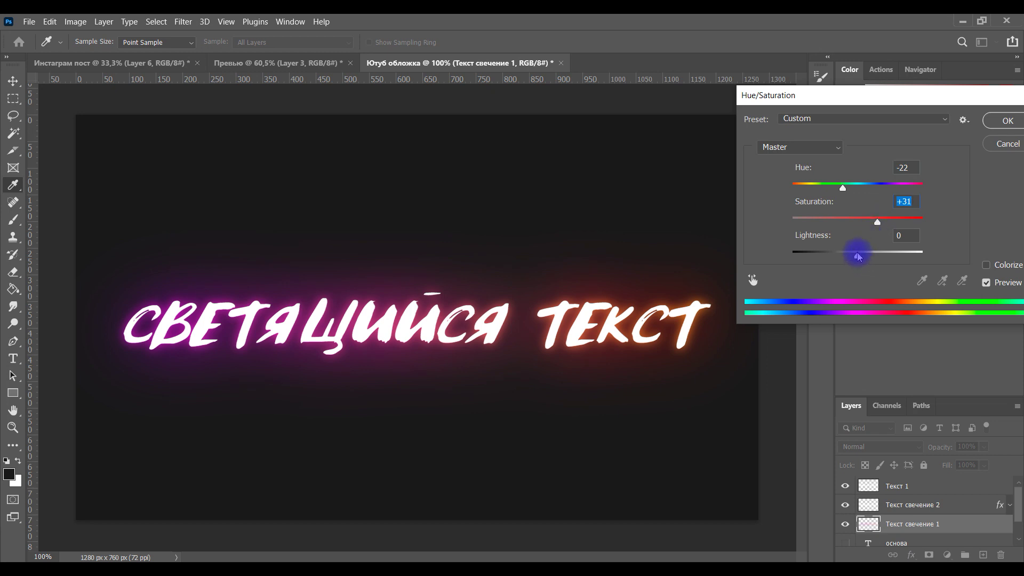
drag(876, 225, 875, 223)
drag(859, 257, 862, 260)
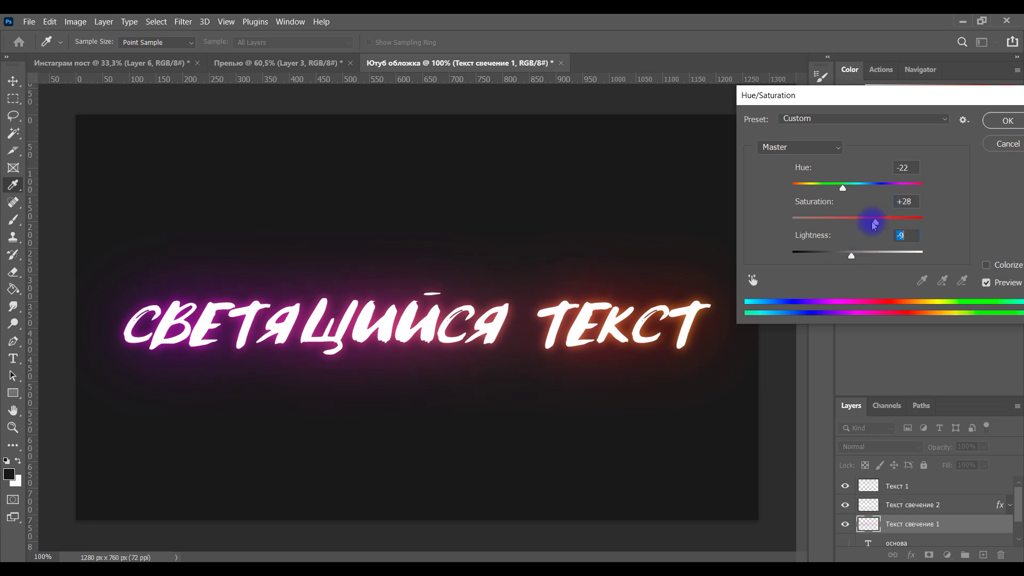
click(843, 188)
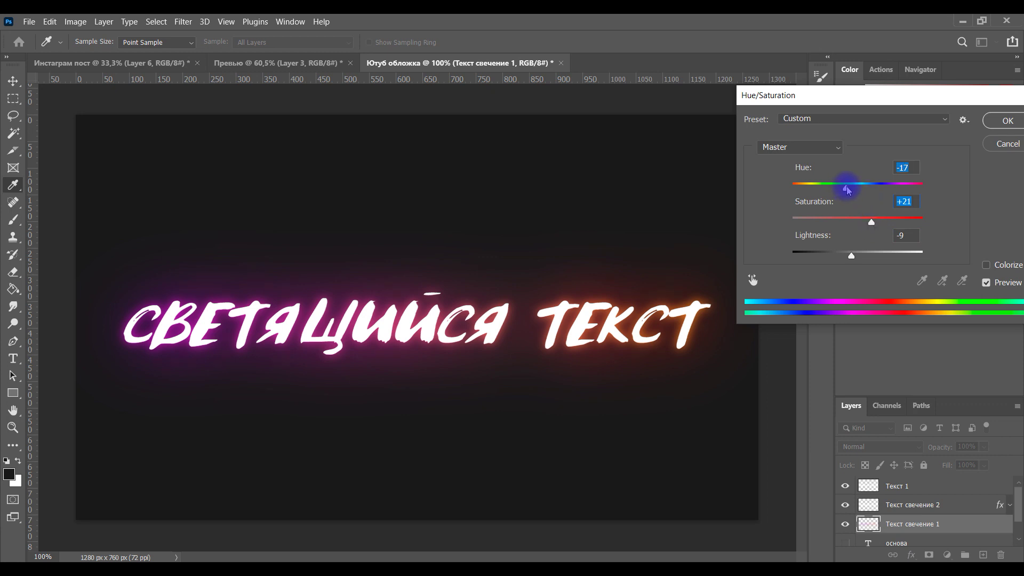
drag(927, 99, 848, 99)
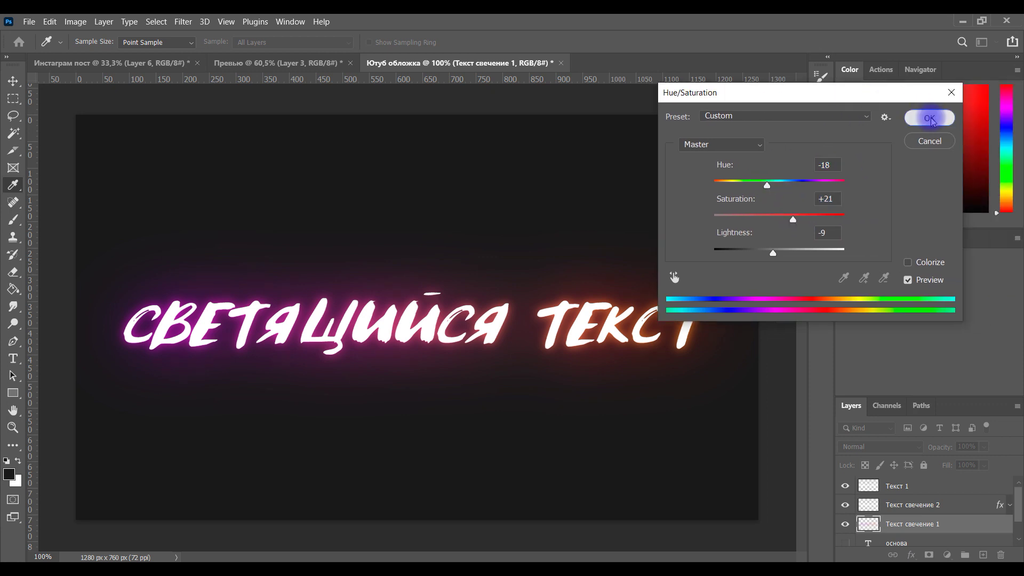
click(930, 120)
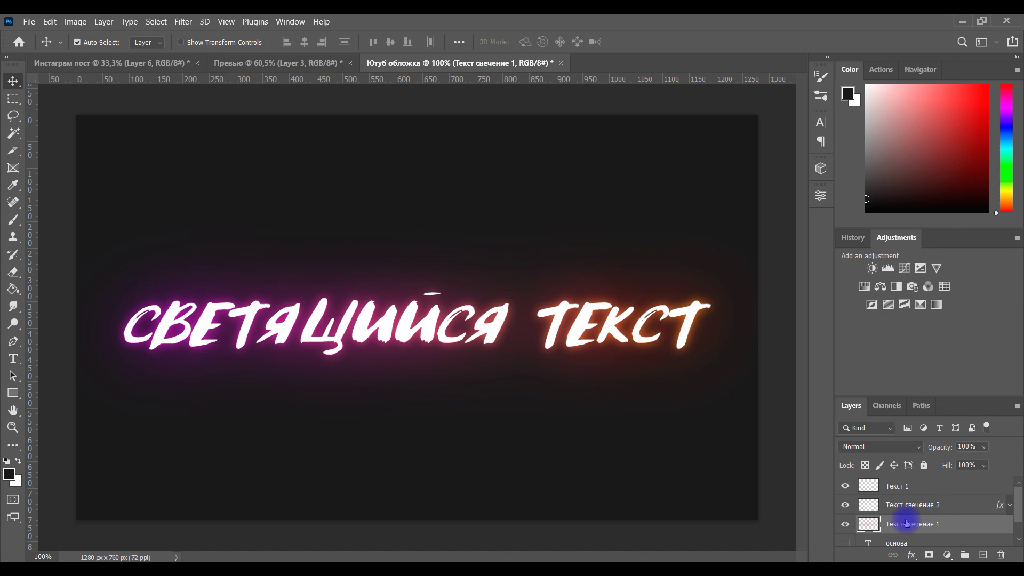
click(846, 525)
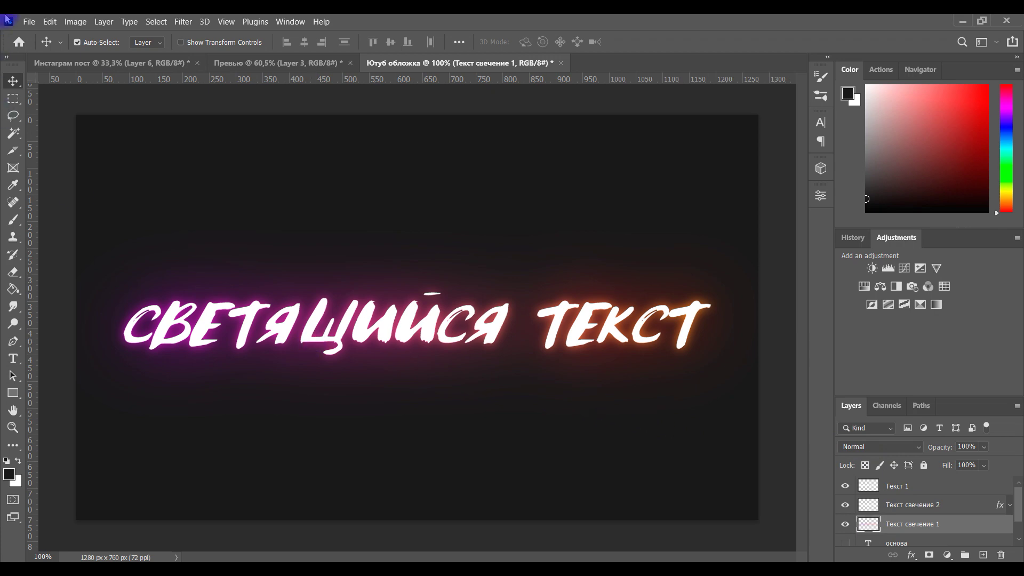
Place the galaxy nebula image as an embedded layer just above Background.
click(29, 22)
click(48, 268)
double_click(389, 251)
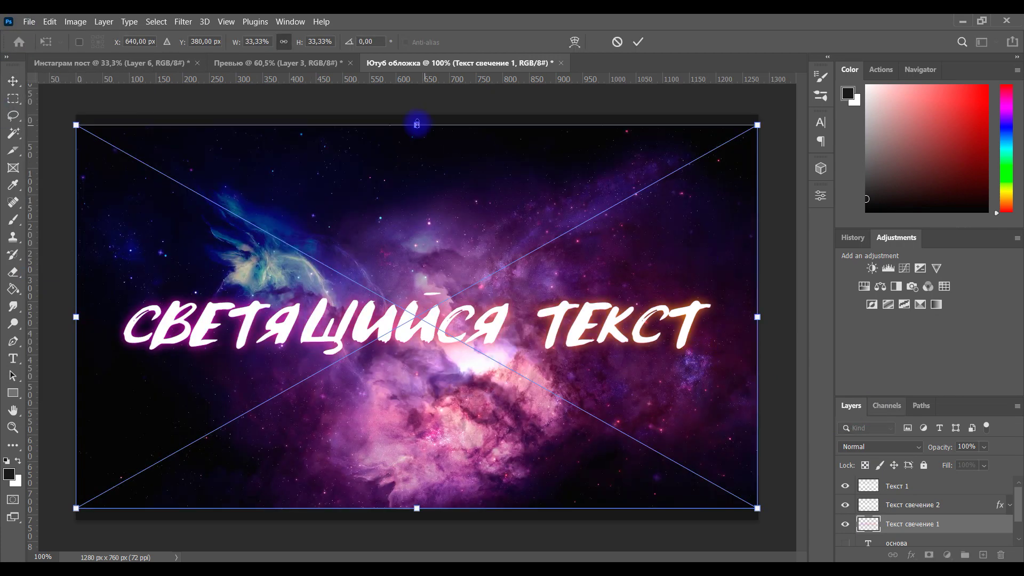
key(Return)
drag(967, 486, 947, 533)
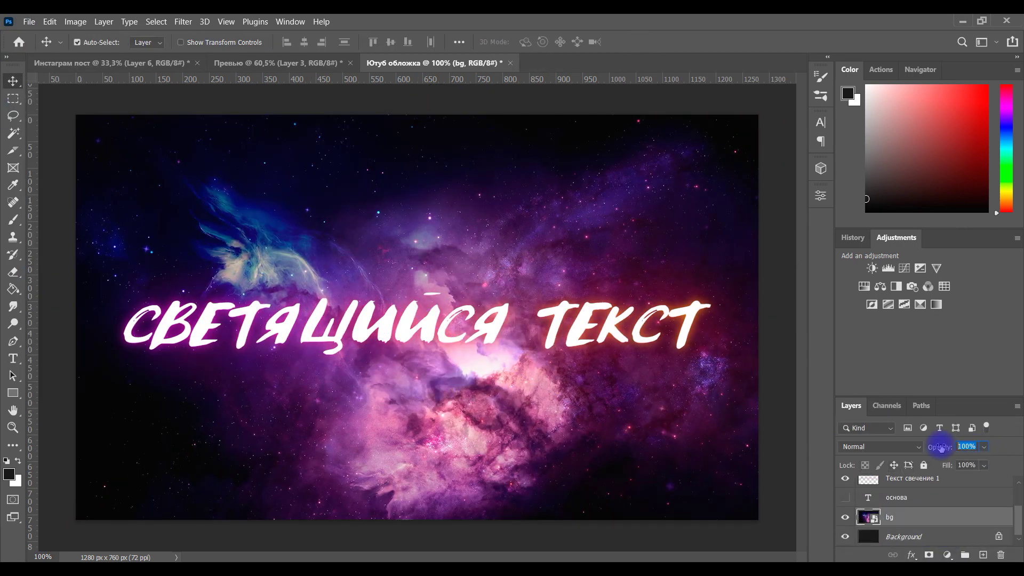
Set the nebula layer to 15% opacity with Color Dodge blending and add a new empty layer.
drag(939, 446, 928, 447)
click(880, 446)
click(883, 338)
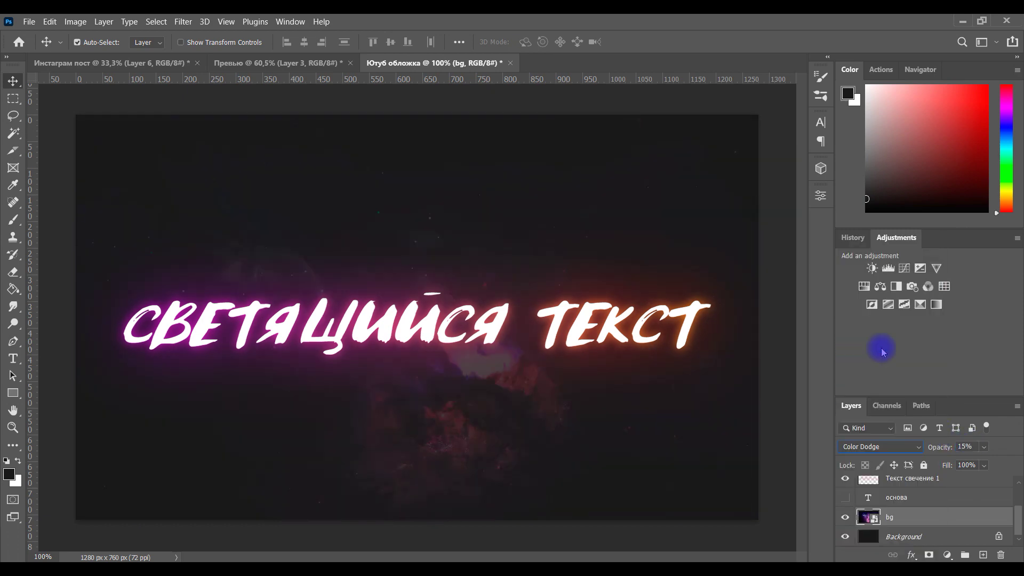
scroll(322, 256, down, 3)
key(ctrl+shift+alt+n)
key(b)
click(977, 111)
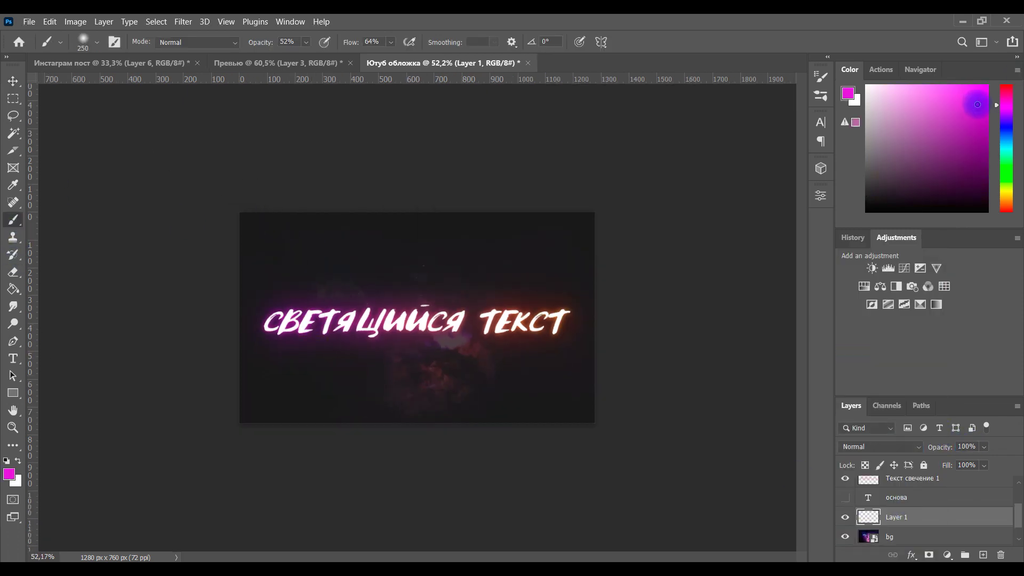
With a 300 px brush, paint magenta glow spots on the left and orange spots on the right.
key(bracketright)
click(288, 235)
click(264, 368)
drag(347, 411, 378, 428)
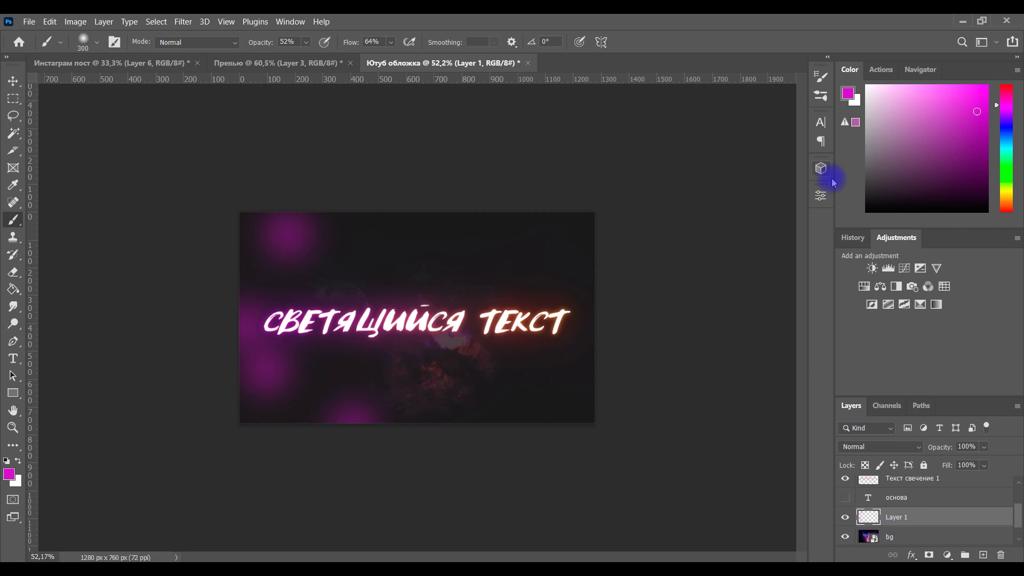
click(1006, 199)
click(972, 92)
click(579, 237)
click(581, 405)
click(512, 373)
Set the spots layer to Linear Dodge (Add), Gaussian-blur it into haze, and lower opacity to roughly 28%.
click(880, 446)
click(867, 358)
click(183, 22)
click(202, 33)
click(869, 50)
click(966, 447)
text(20)
drag(984, 447, 971, 464)
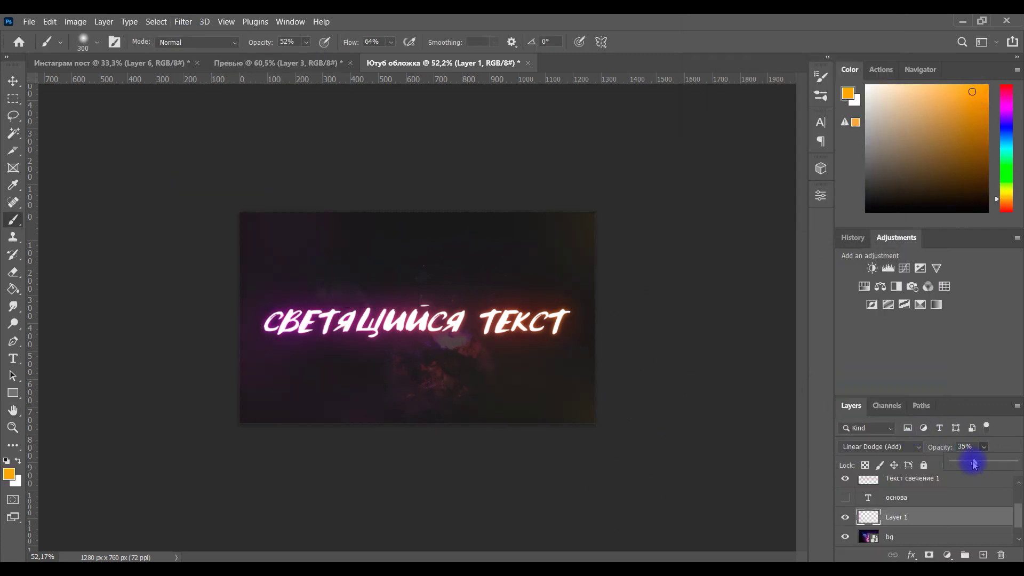
Raise the spots' saturation and lightness with Hue/Saturation, fine-tune opacity, and rename the layer 'Пятна'.
key(ctrl+u)
drag(779, 219, 794, 219)
drag(779, 249, 789, 251)
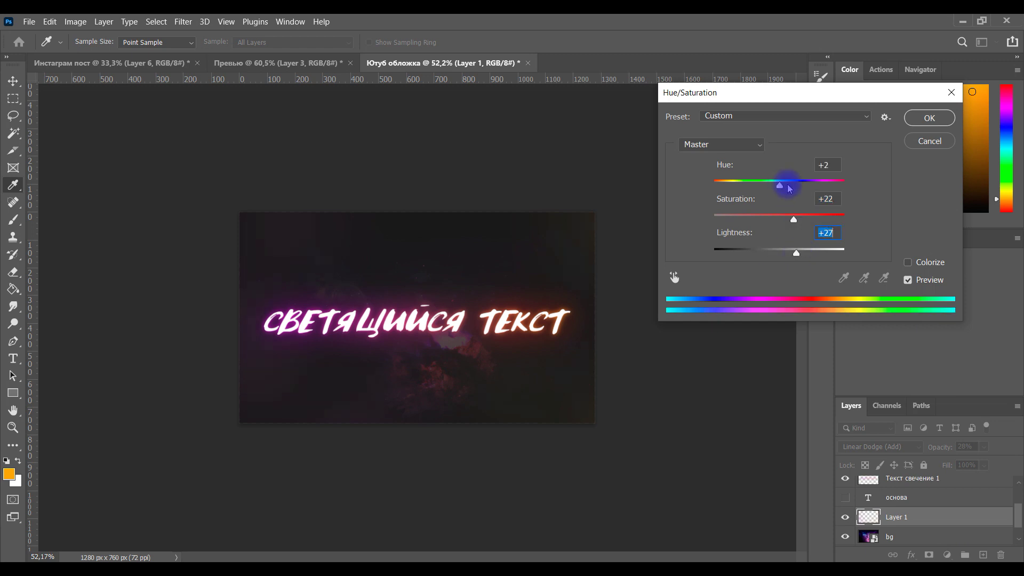
click(930, 118)
drag(984, 447, 971, 463)
double_click(896, 517)
text(Пятна)
key(Return)
On a new layer, paint a white stroke across the text and blend it Soft Light at 10% opacity.
key(ctrl+shift+alt+n)
key(d)
key(x)
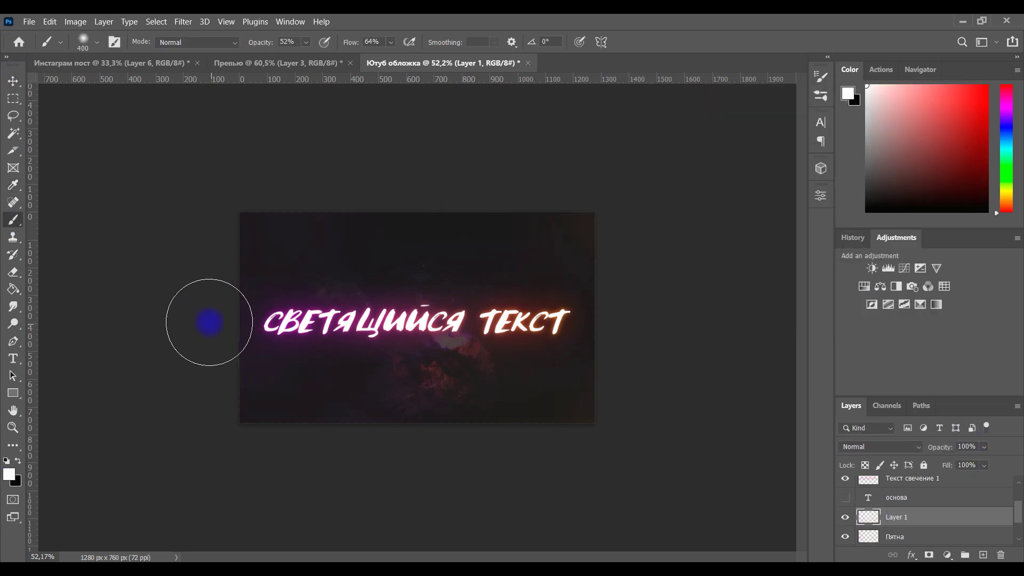
drag(206, 320, 586, 325)
click(13, 81)
click(880, 446)
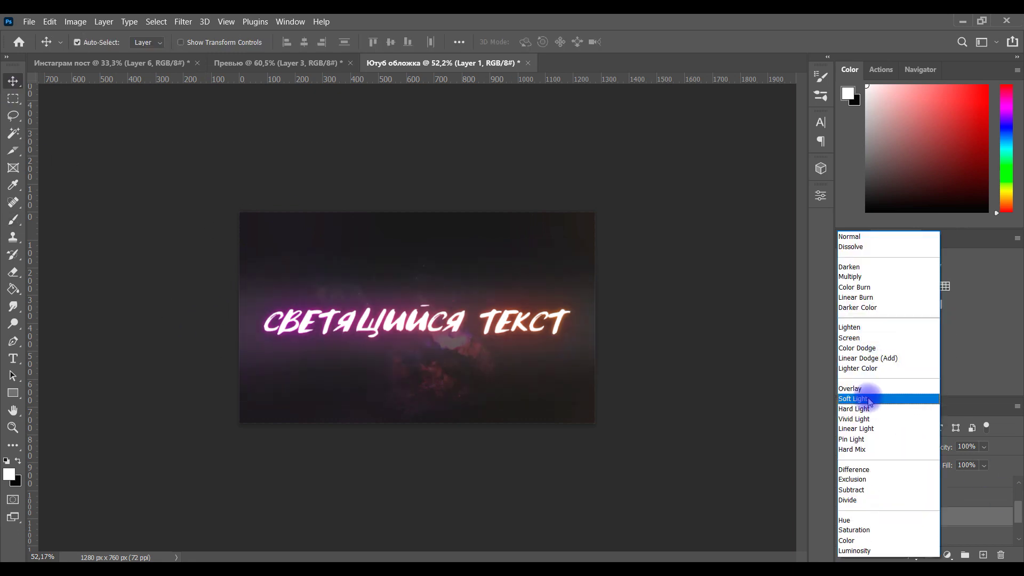
click(853, 399)
click(967, 447)
text(10)
scroll(940, 485, up, 3)
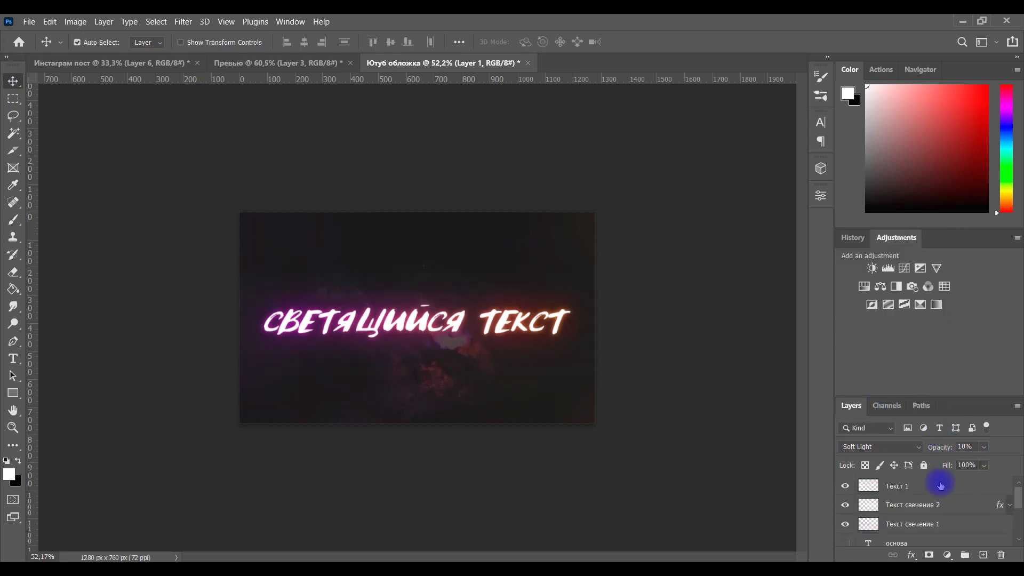
Stamp all visible layers into a new top layer and bring up Filter > Noise > Add Noise.
key(ctrl+shift+alt+e)
click(183, 22)
click(366, 222)
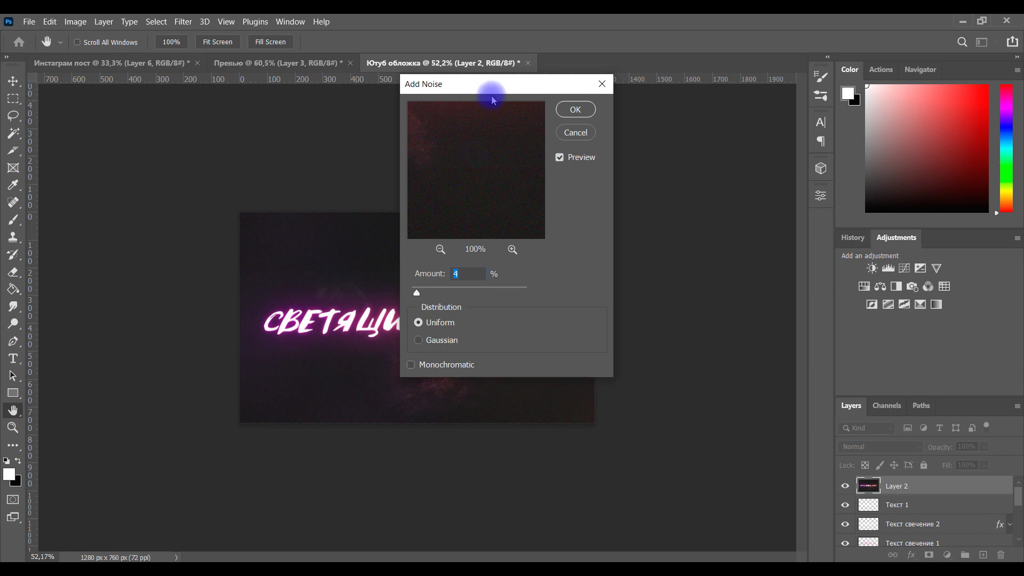
Apply Add Noise with amount 2% to the merged top layer, then collapse the side panel dock.
drag(483, 92, 640, 90)
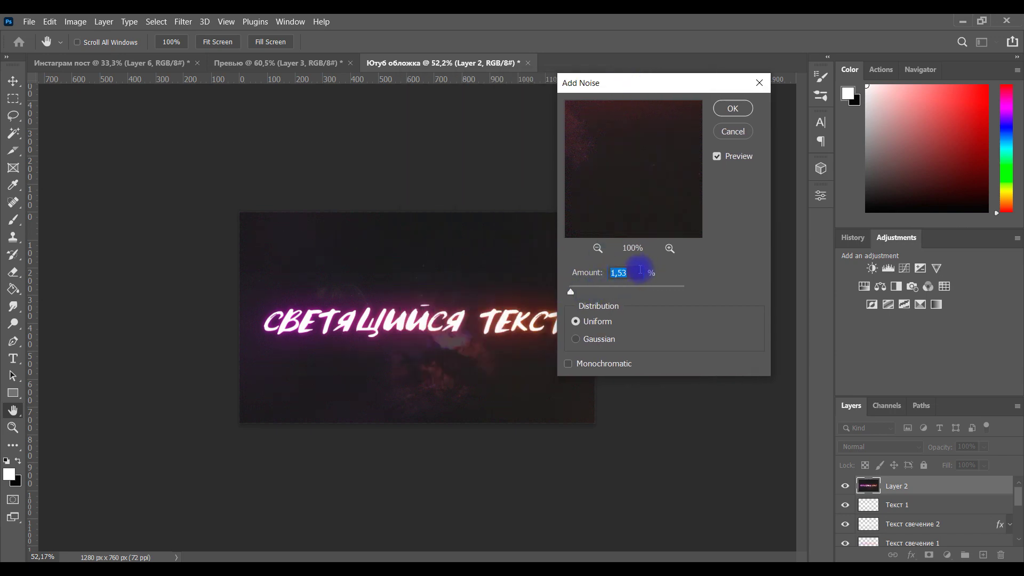
text(2)
click(733, 109)
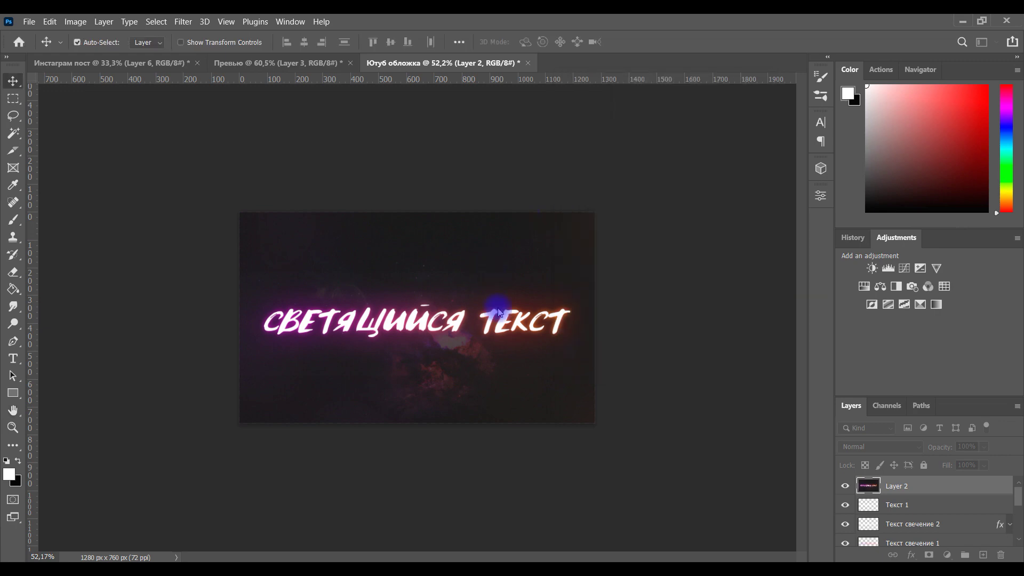
scroll(499, 312, up, 3)
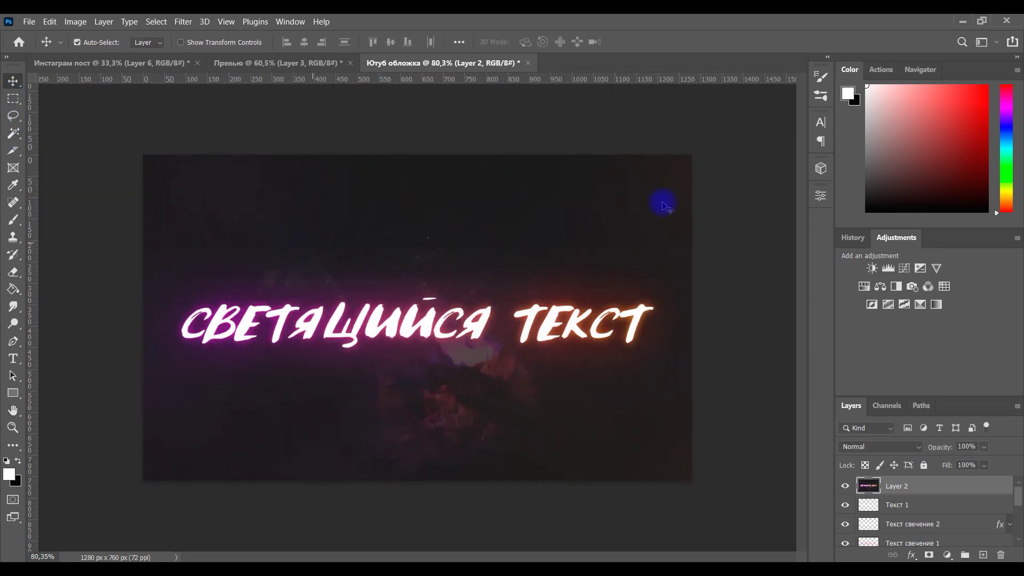
click(1017, 57)
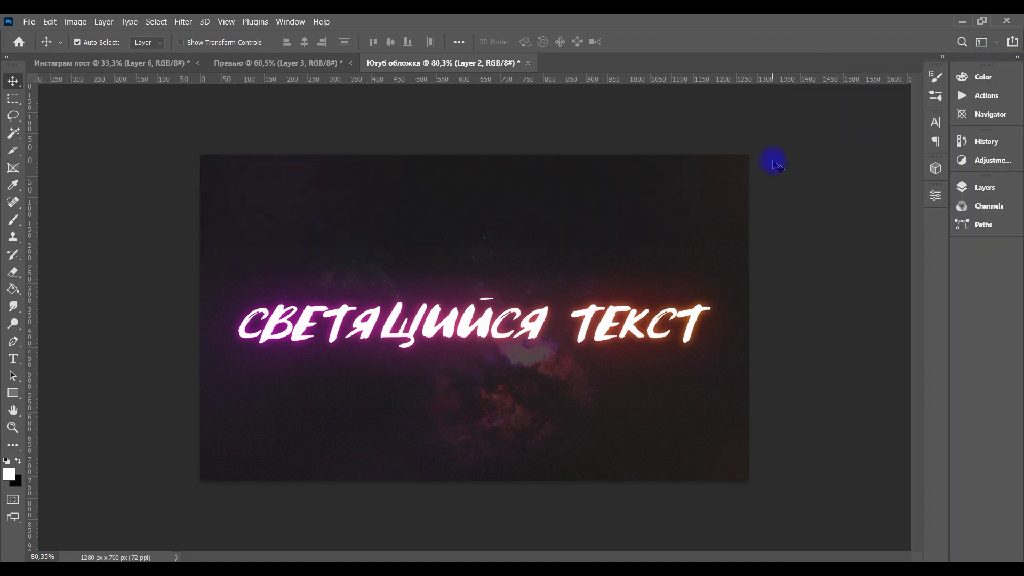